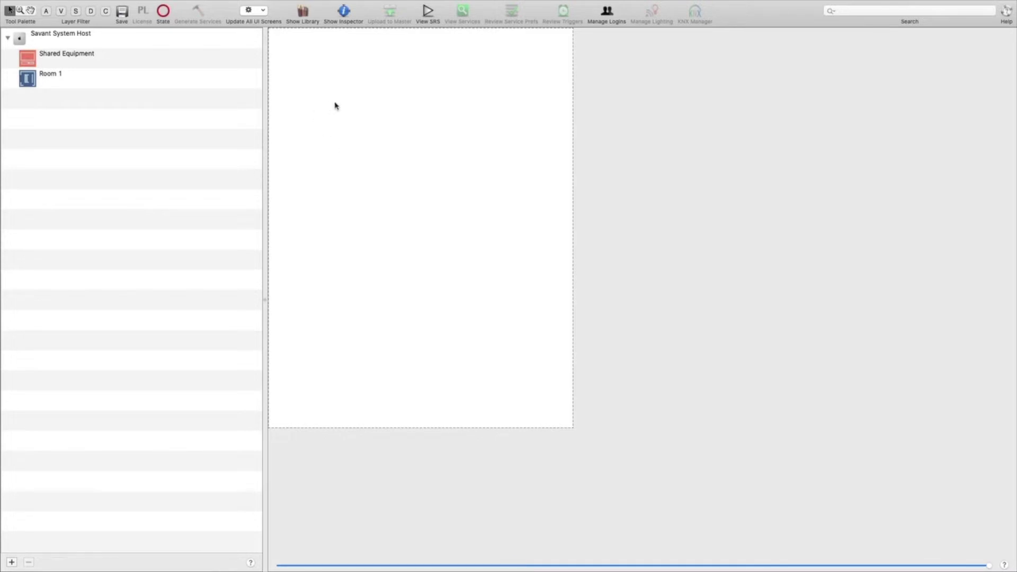
# Replace the System Host with the Smart Rack Mount Host (SHR-2000) as zone master, then open its properties.
pyautogui.click(301, 9)
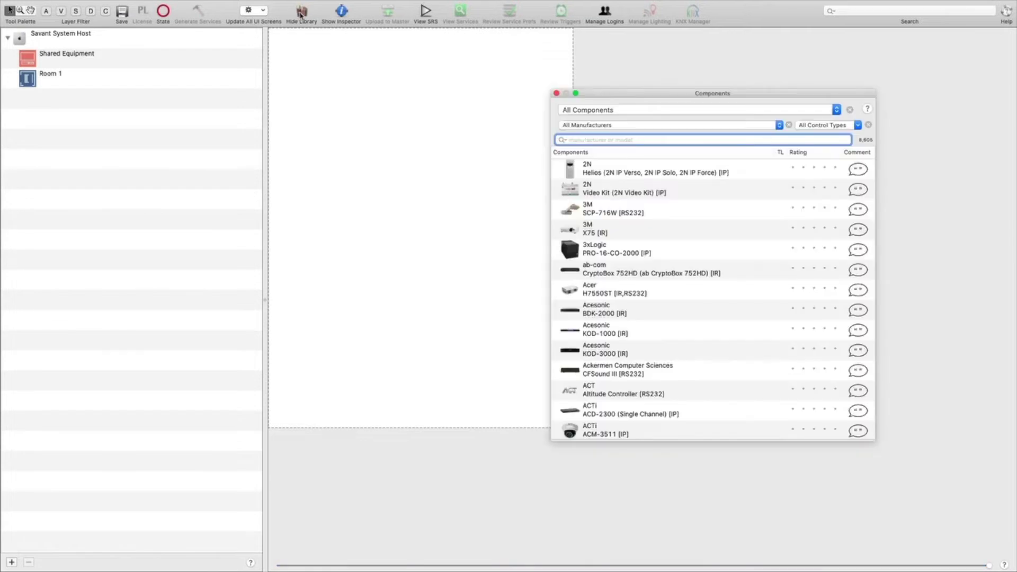
pyautogui.click(301, 10)
pyautogui.press('super+shift+l')
pyautogui.write('SHR')
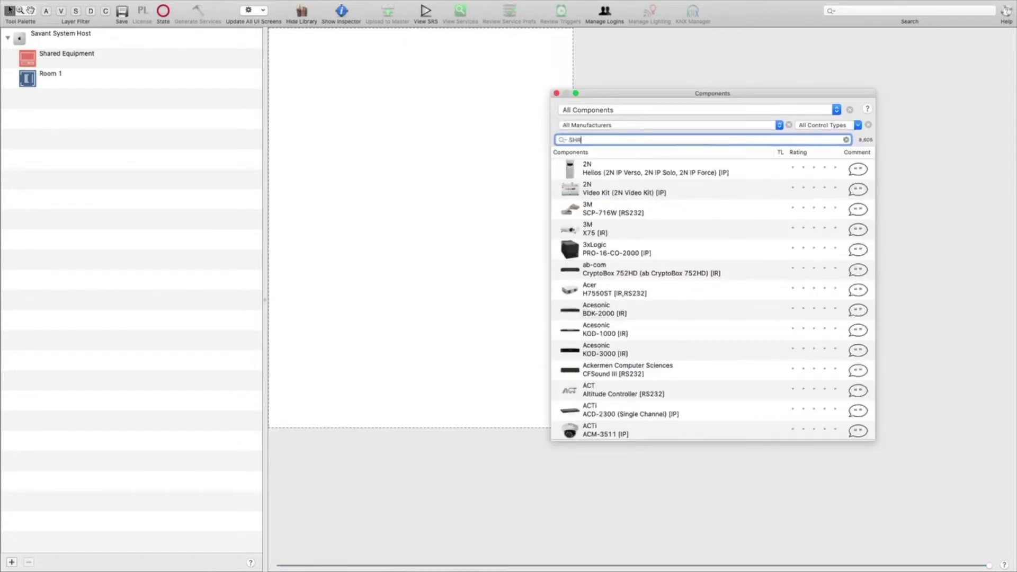
pyautogui.write('-2000')
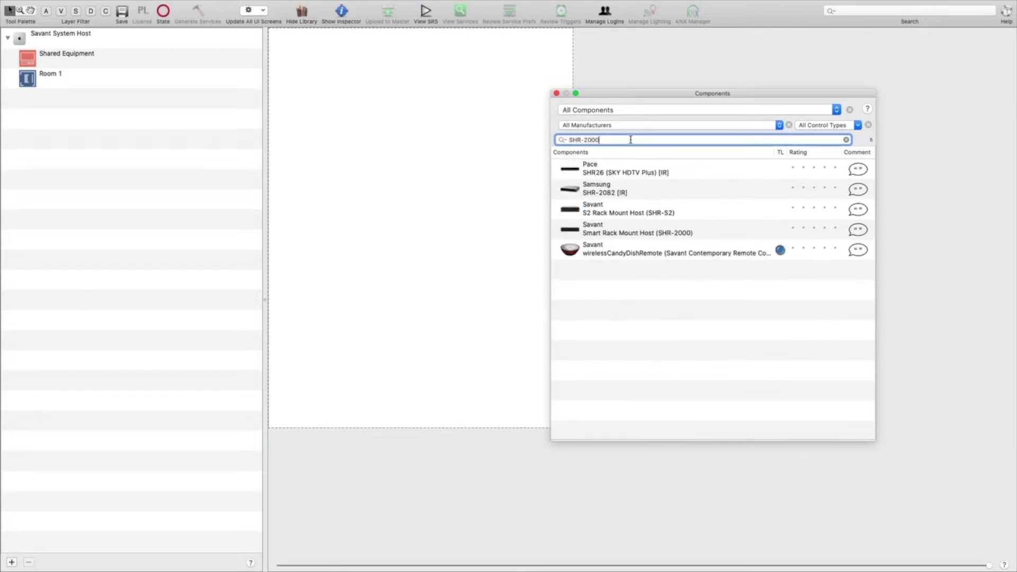
pyautogui.click(650, 174)
pyautogui.moveTo(650, 176); pyautogui.dragTo(172, 48)
pyautogui.click(533, 197)
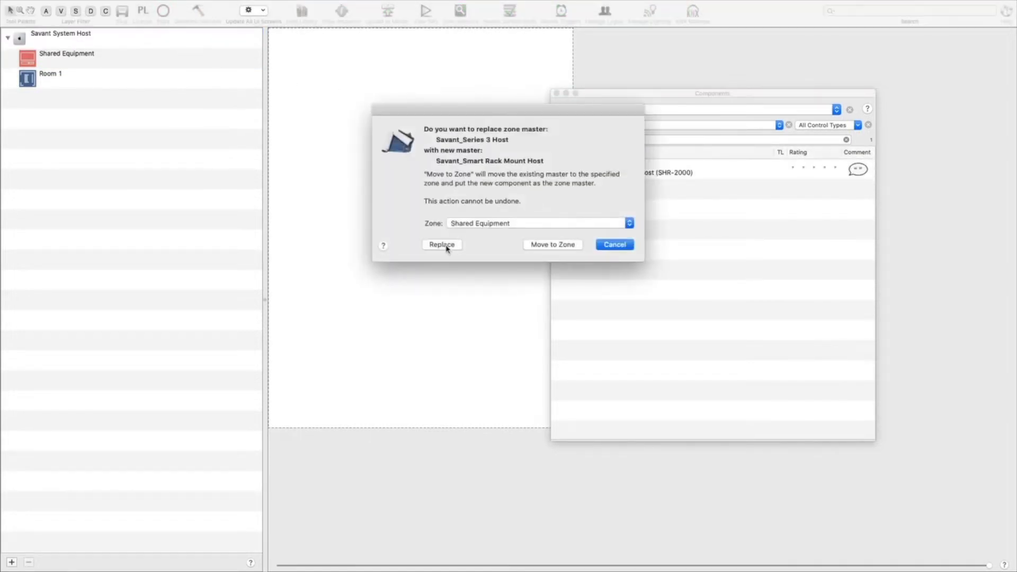
pyautogui.click(445, 247)
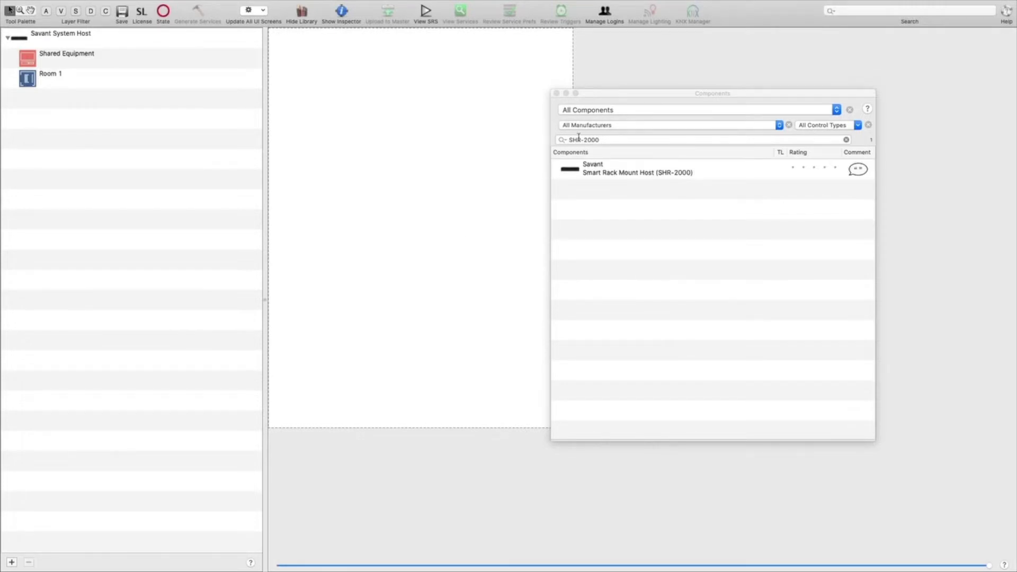
pyautogui.doubleClick(74, 42)
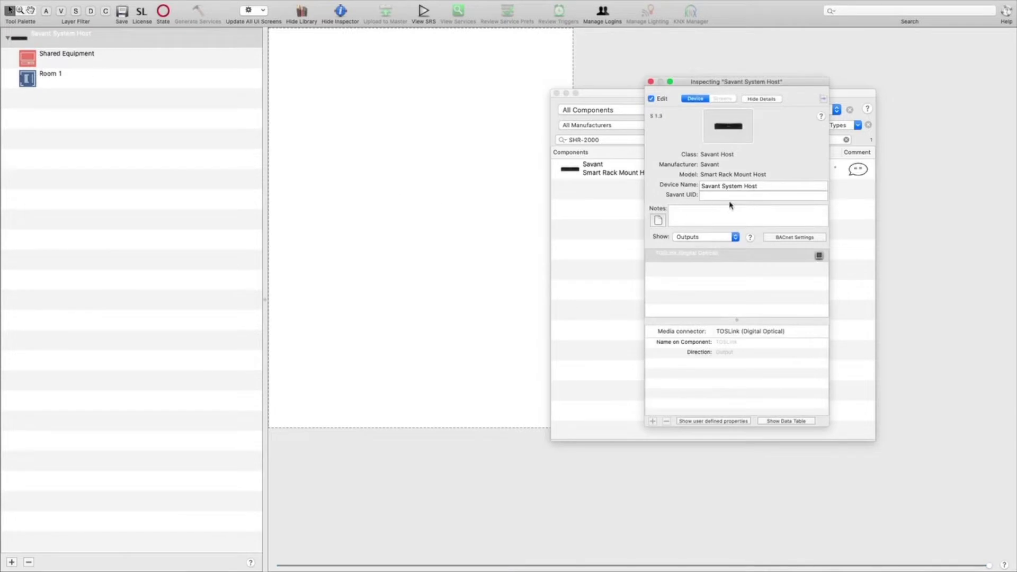
# Paste the host's Savant UID into its properties, close the inspector, and return to the component search.
pyautogui.click(718, 195)
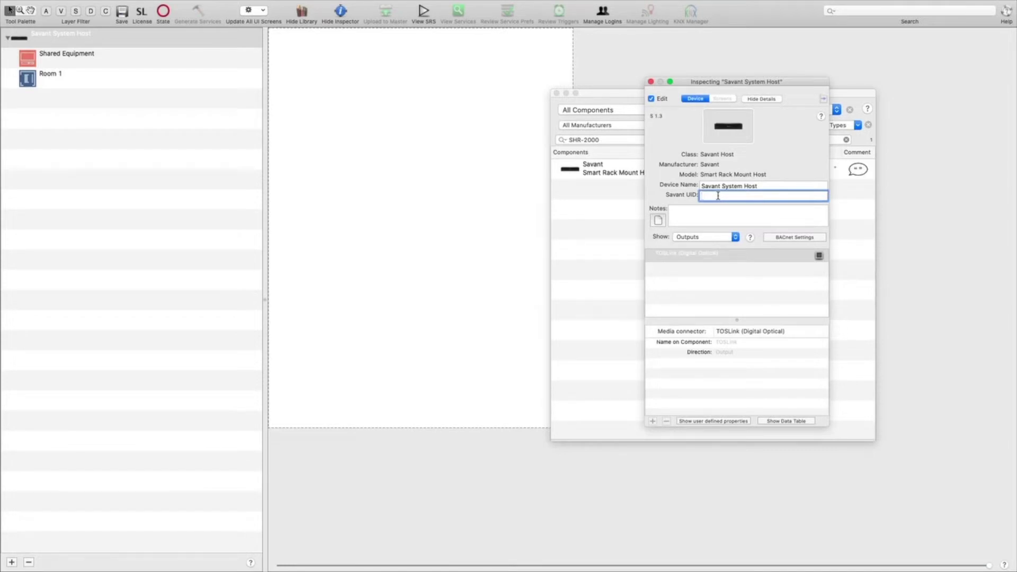
pyautogui.write('001AAE112D370000')
pyautogui.click(651, 82)
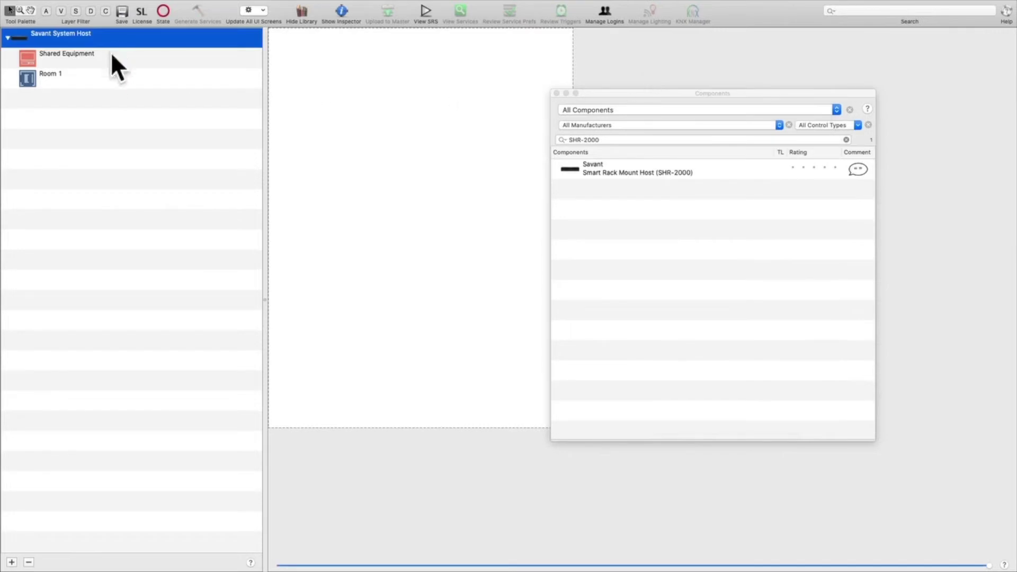
pyautogui.click(621, 139)
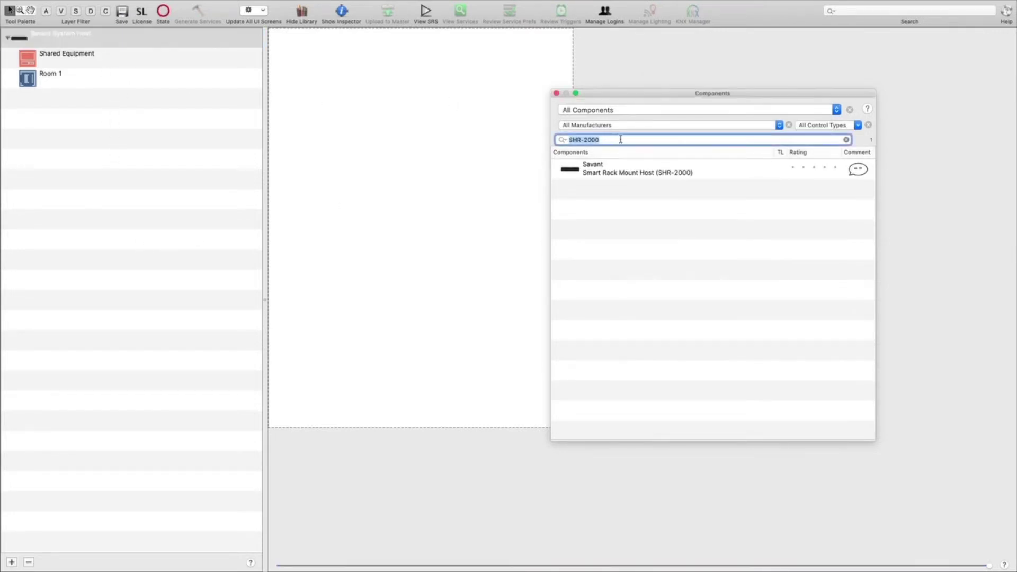
# Add a Generic NetworkSwitch Large to Room 1 and name it SWITCH.
pyautogui.press('BackSpace')
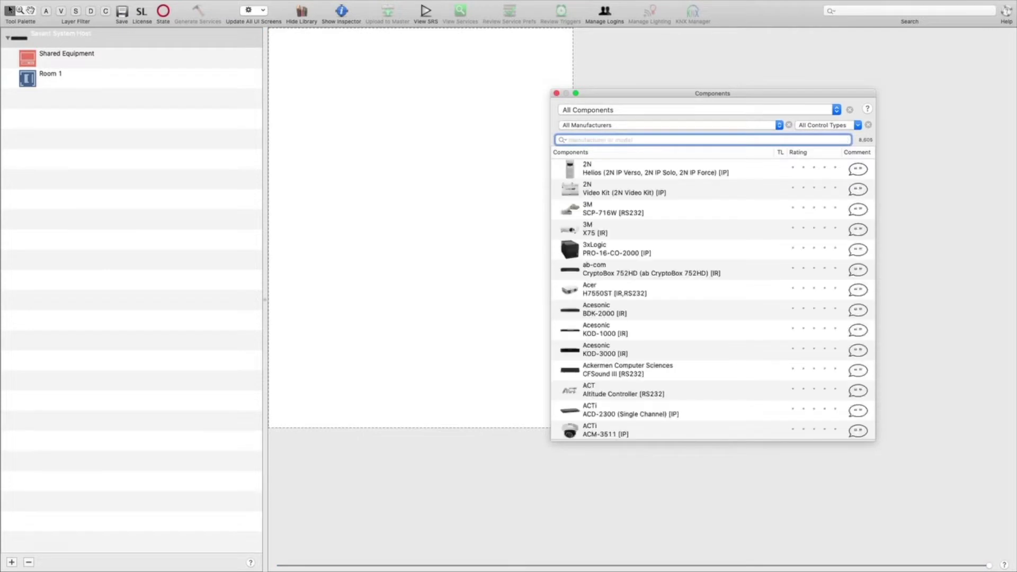
pyautogui.write('GENE')
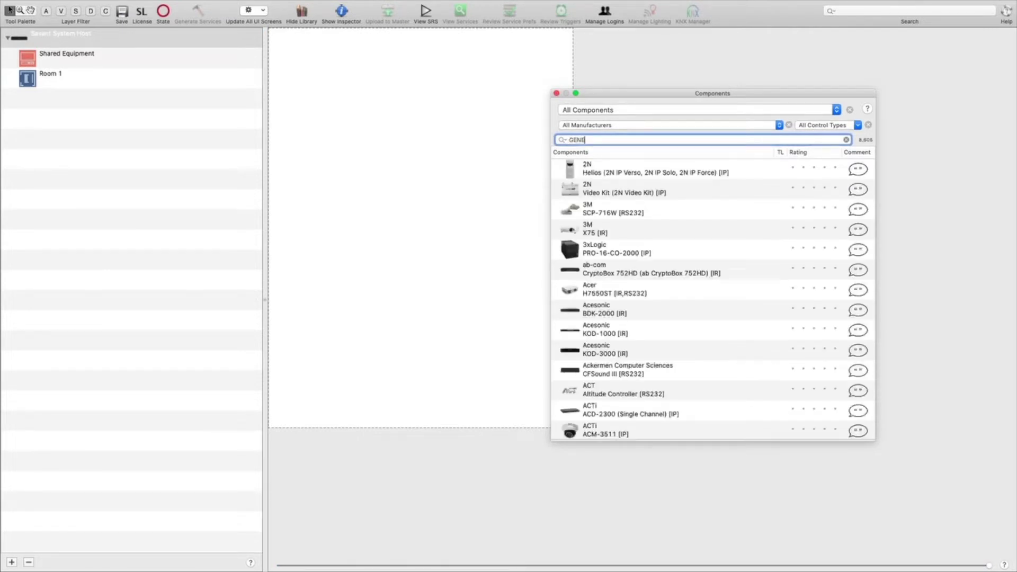
pyautogui.write('RIC NET')
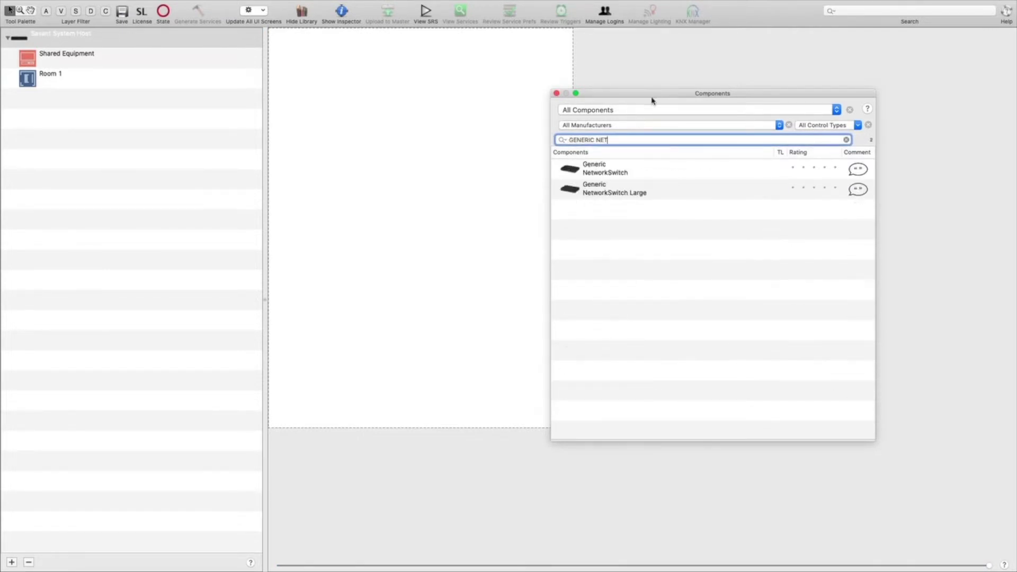
pyautogui.moveTo(637, 193); pyautogui.dragTo(82, 81)
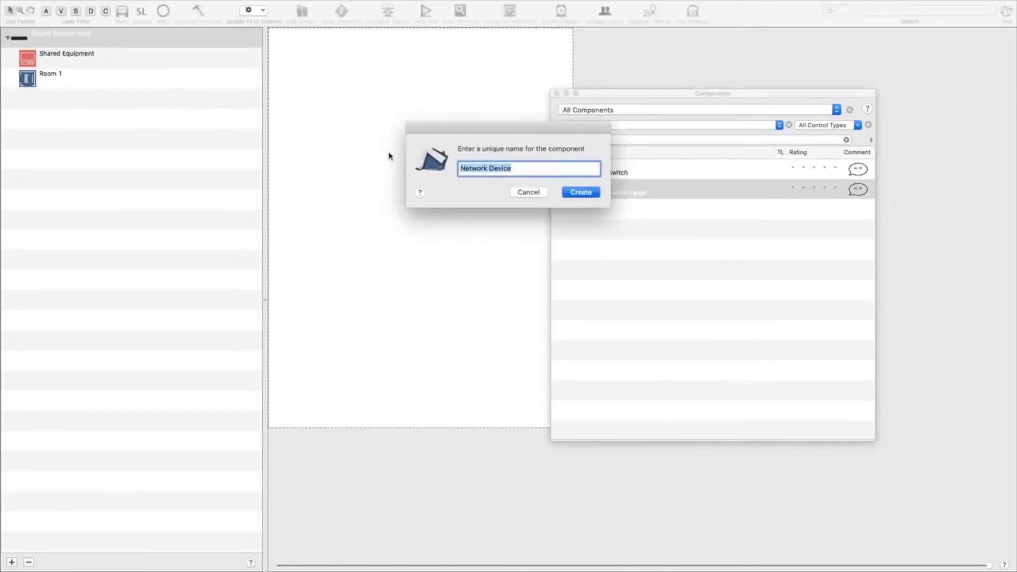
pyautogui.write('SWITCH')
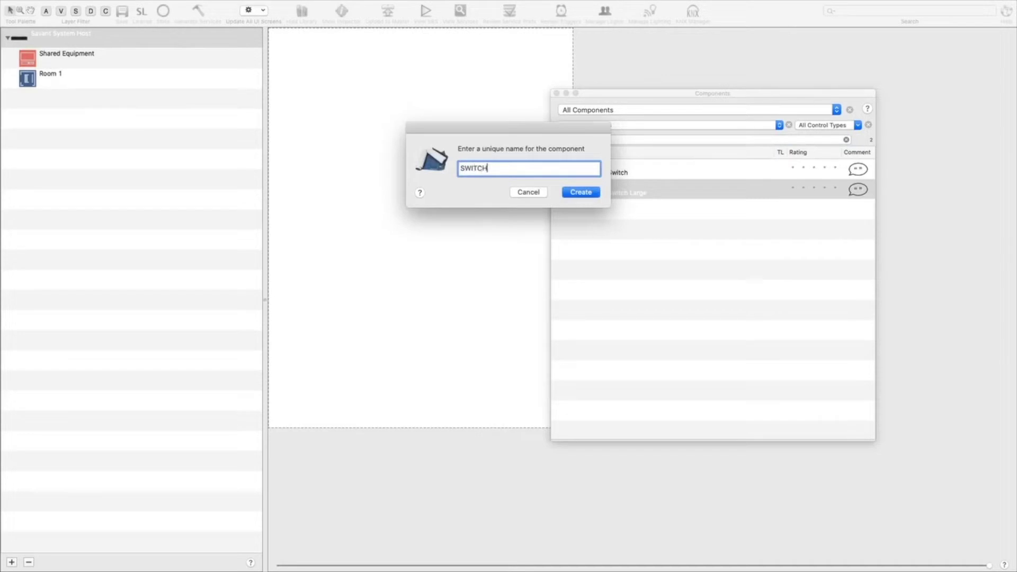
pyautogui.press('Return')
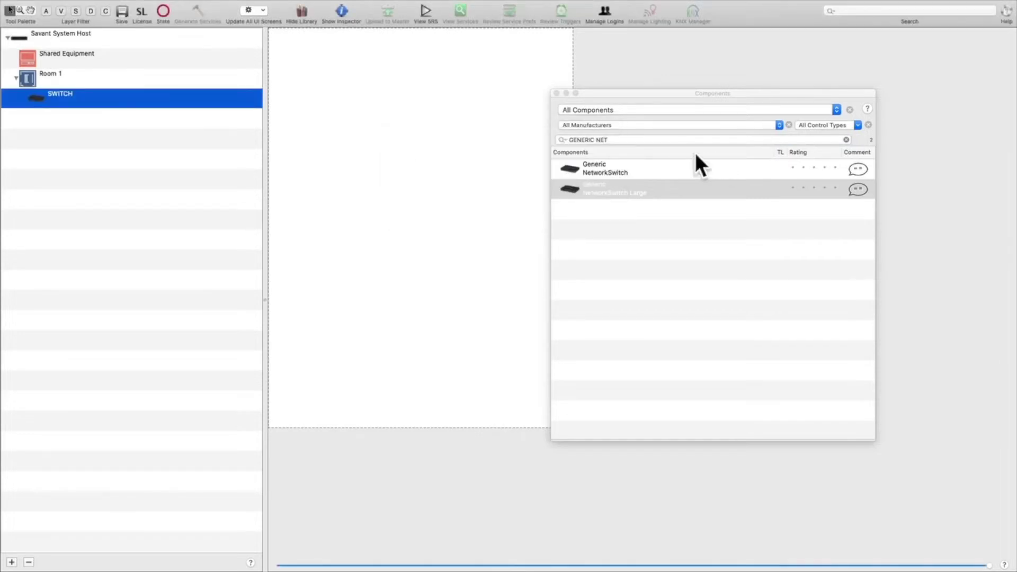
# Add the Zuum H8X8H2 to Room 1 and name it MATRIX.
pyautogui.click(640, 141)
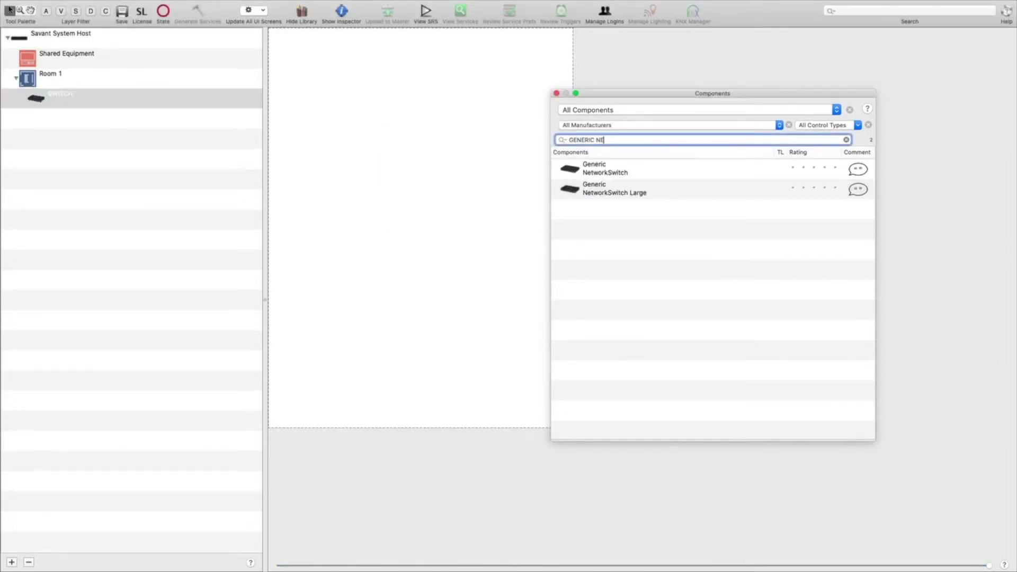
pyautogui.press('BackSpace')
pyautogui.press('BackSpace')
pyautogui.press('BackSpace')
pyautogui.press('BackSpace')
pyautogui.press('BackSpace')
pyautogui.press('BackSpace')
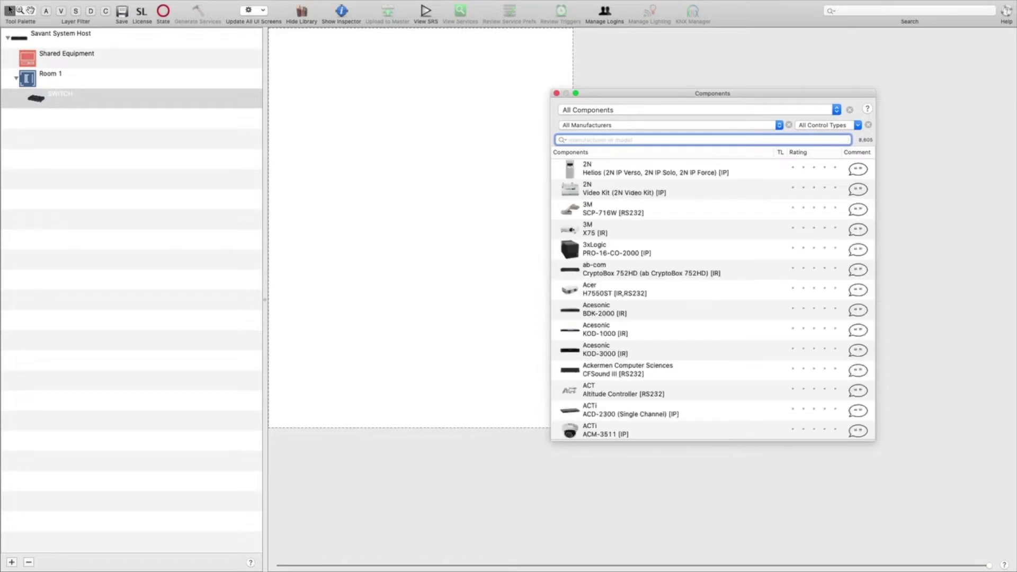
pyautogui.write('ZUUM')
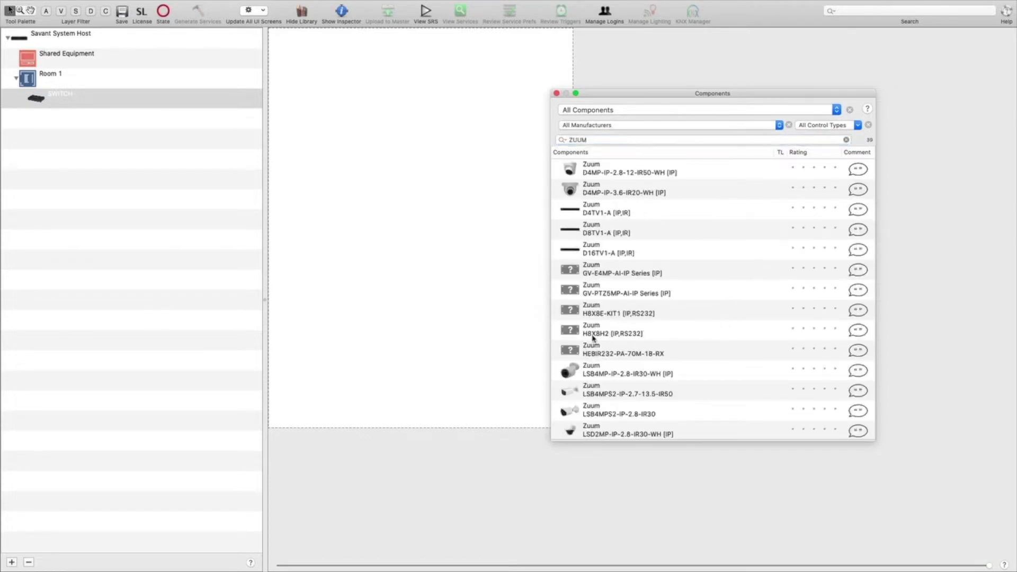
pyautogui.click(598, 337)
pyautogui.moveTo(613, 333); pyautogui.dragTo(141, 116)
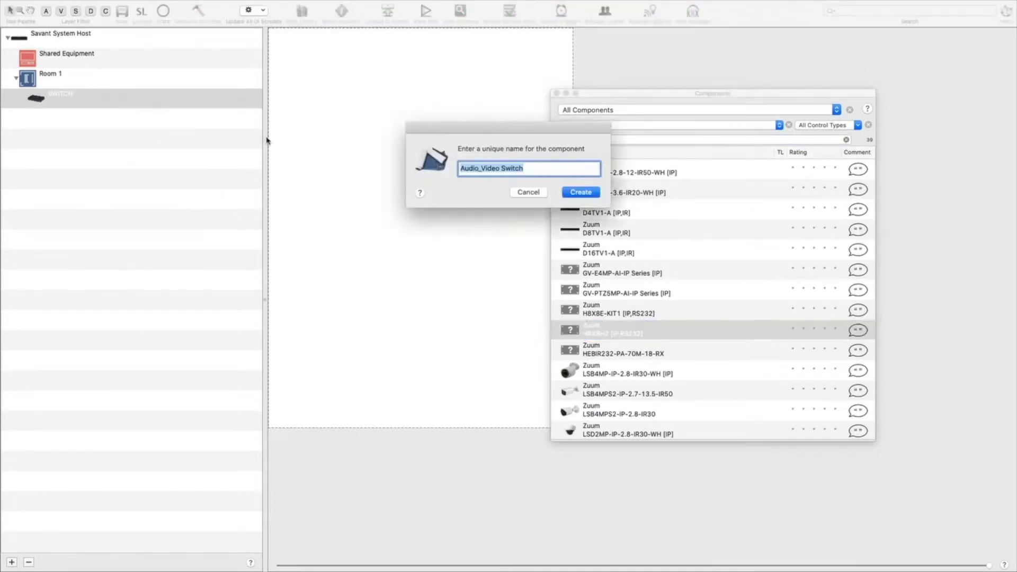
pyautogui.write('MATR')
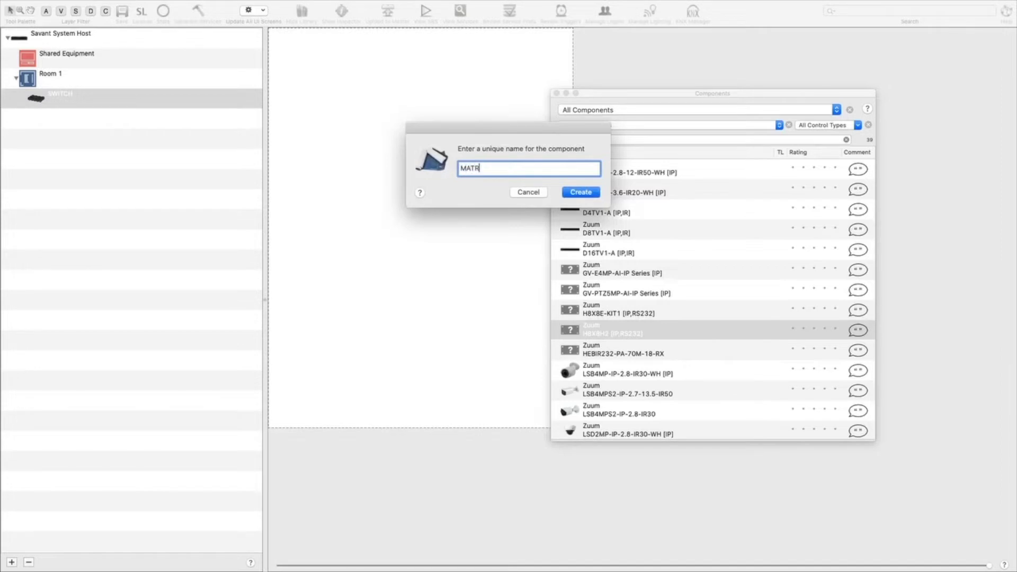
pyautogui.write('IX')
pyautogui.press('Return')
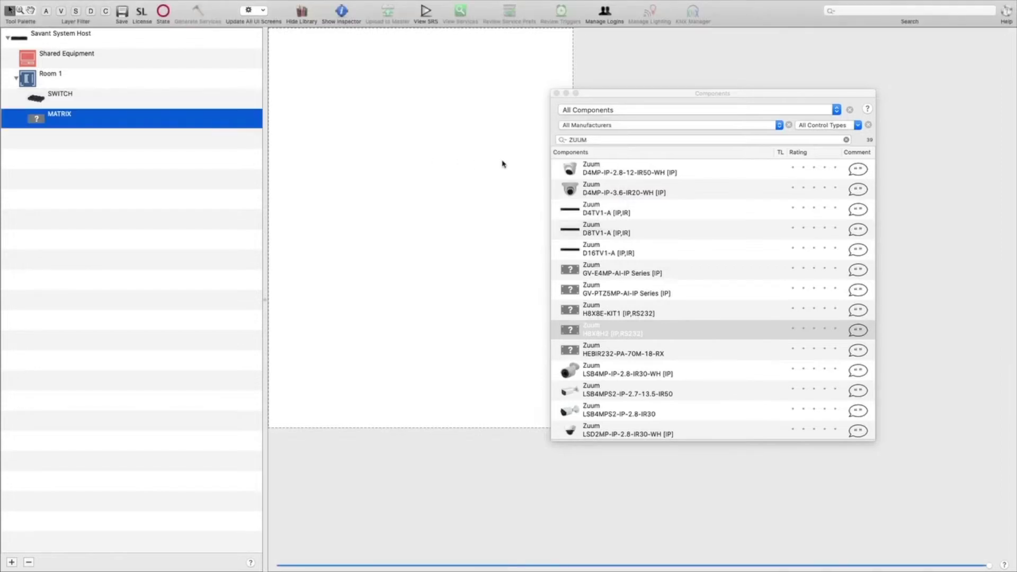
# Add the Zuum LSX4CH-4K to Room 1 and name it XVR.
pyautogui.click(592, 141)
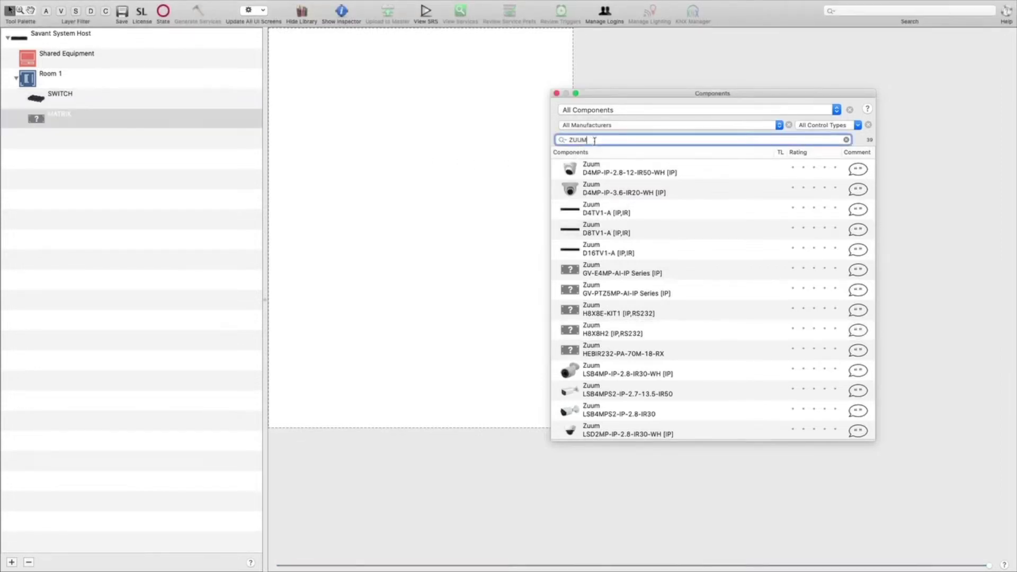
pyautogui.scroll(1, 626, 301)
pyautogui.scroll(-10, 626, 301)
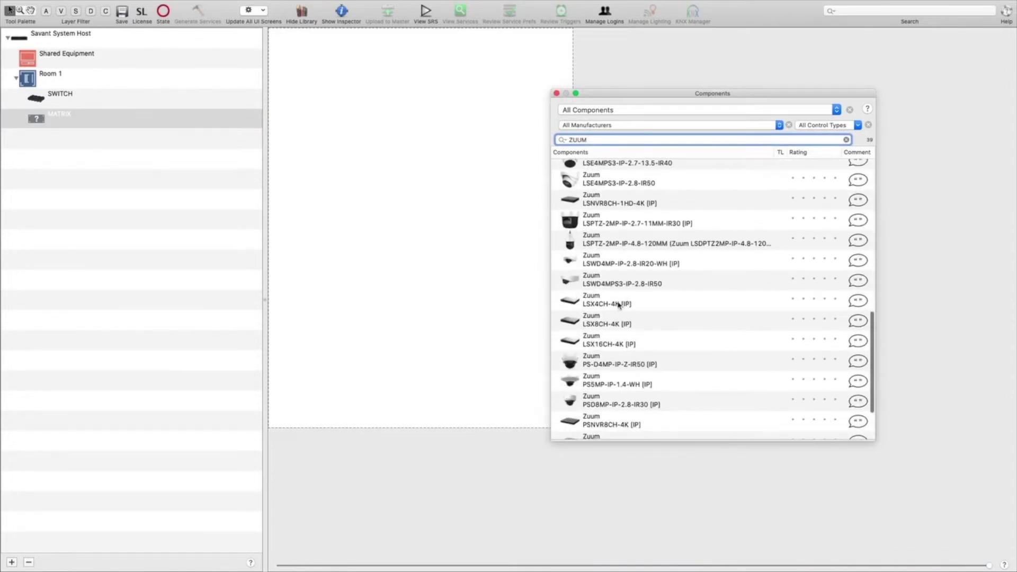
pyautogui.moveTo(626, 302); pyautogui.dragTo(87, 165)
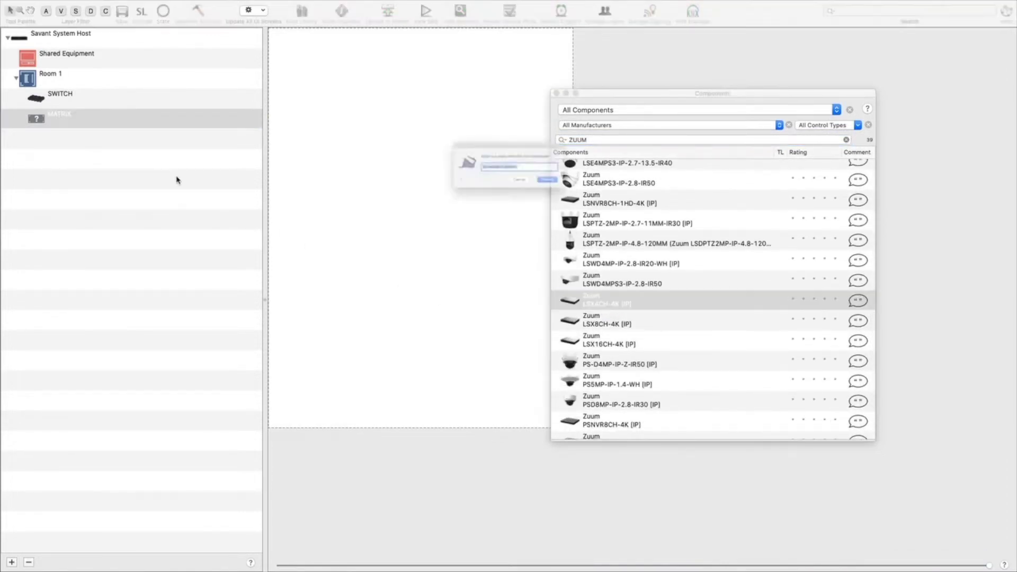
pyautogui.write('XVR')
pyautogui.press('Return')
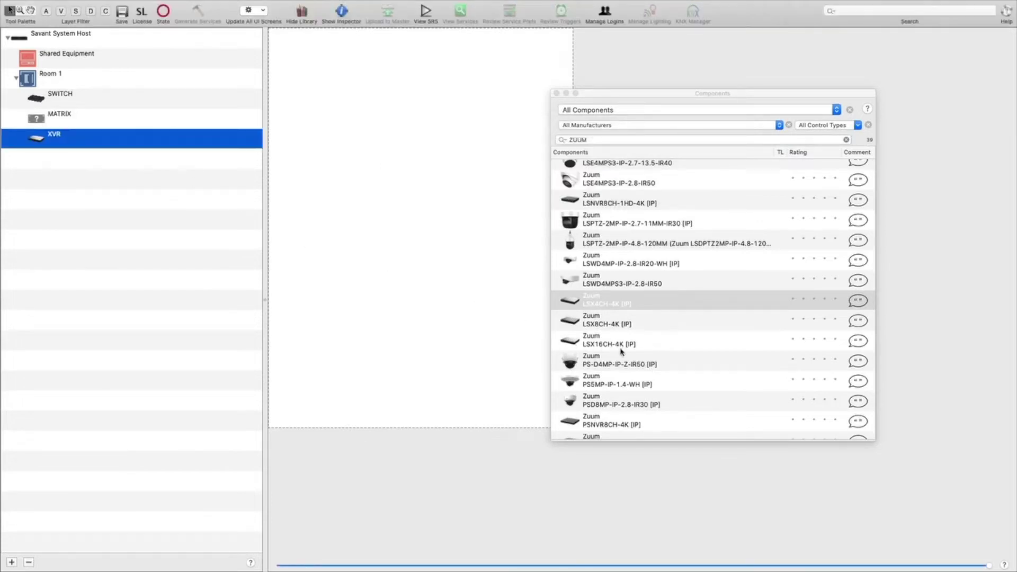
# Add the Zuum PSNVR8CH-4K to Room 1 and name it NVR.
pyautogui.scroll(-4, 624, 352)
pyautogui.moveTo(626, 354); pyautogui.dragTo(129, 202)
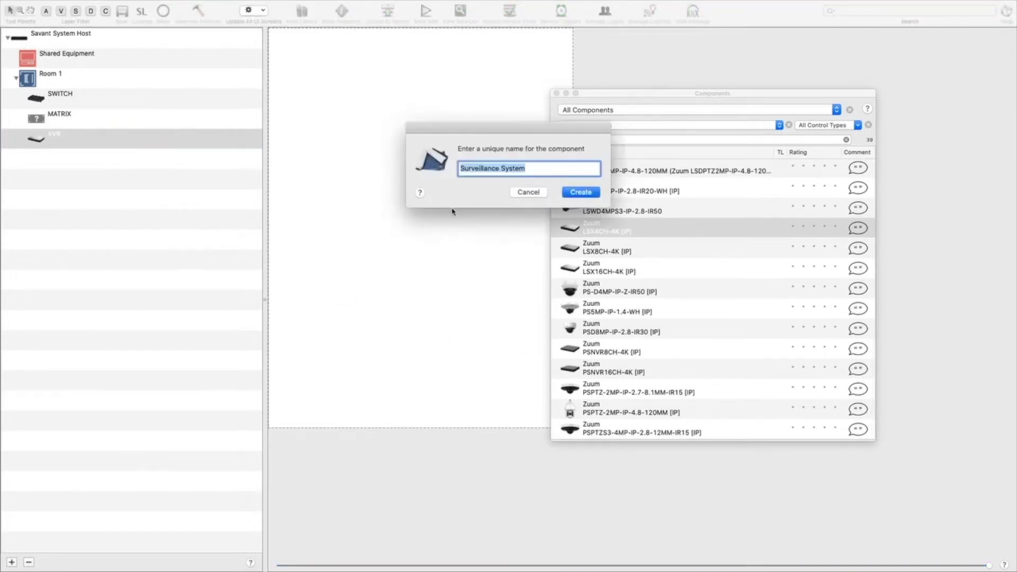
pyautogui.write('NVR')
pyautogui.press('Return')
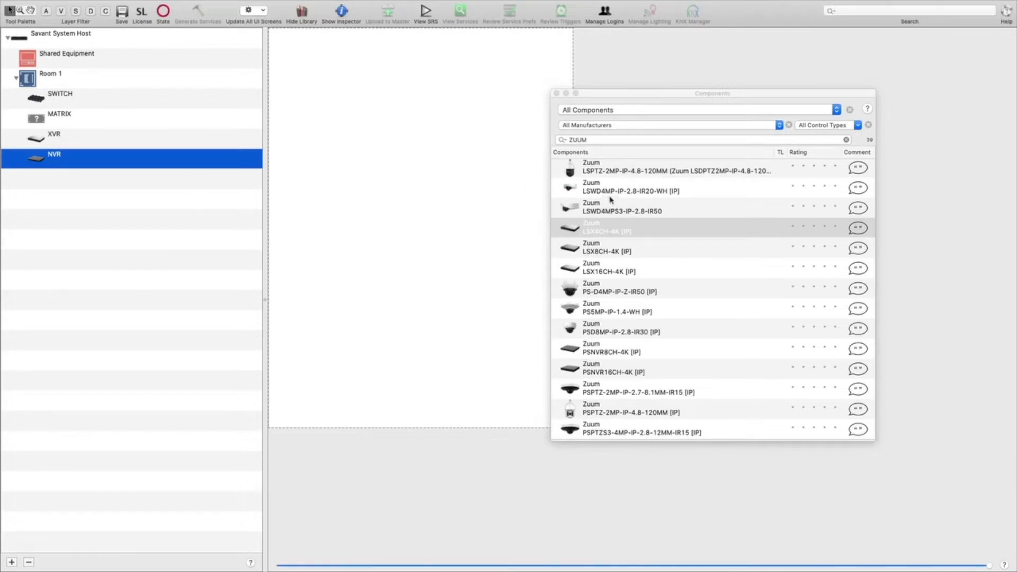
pyautogui.click(599, 141)
# Add the LG UK6500AUA TV to Room 1 named LG, then close the component library.
pyautogui.press('BackSpace')
pyautogui.press('BackSpace')
pyautogui.press('BackSpace')
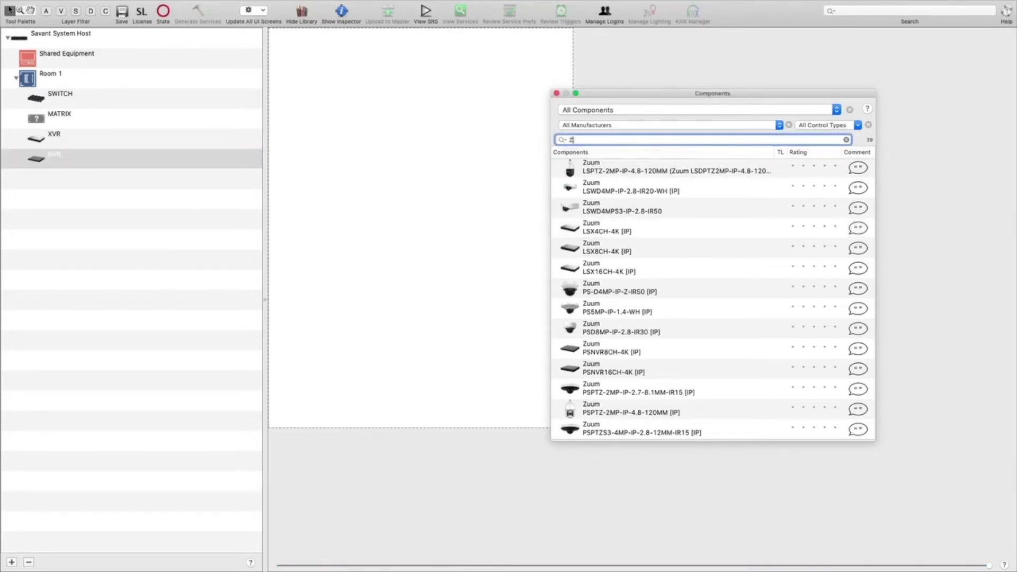
pyautogui.press('BackSpace')
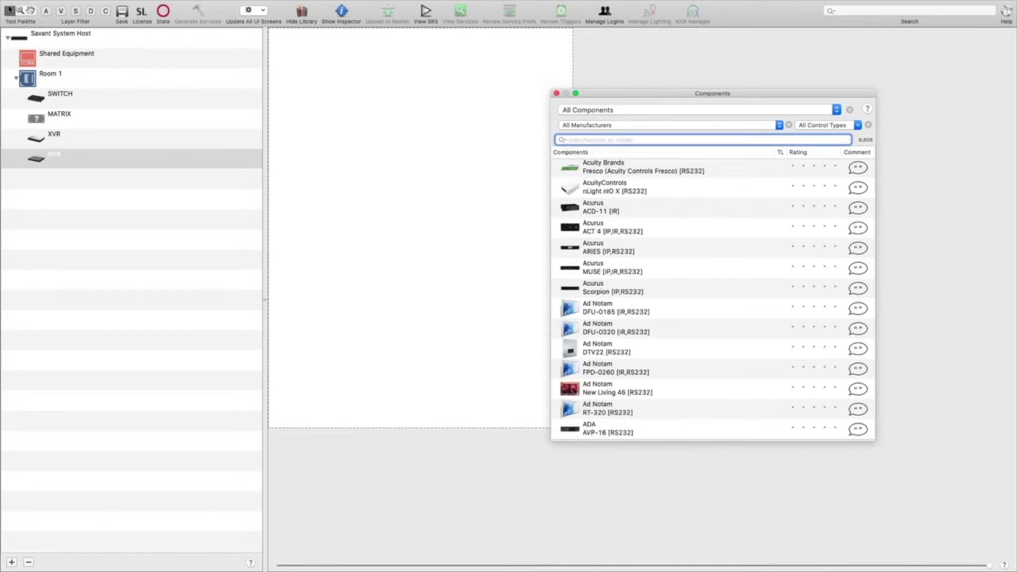
pyautogui.write('UK')
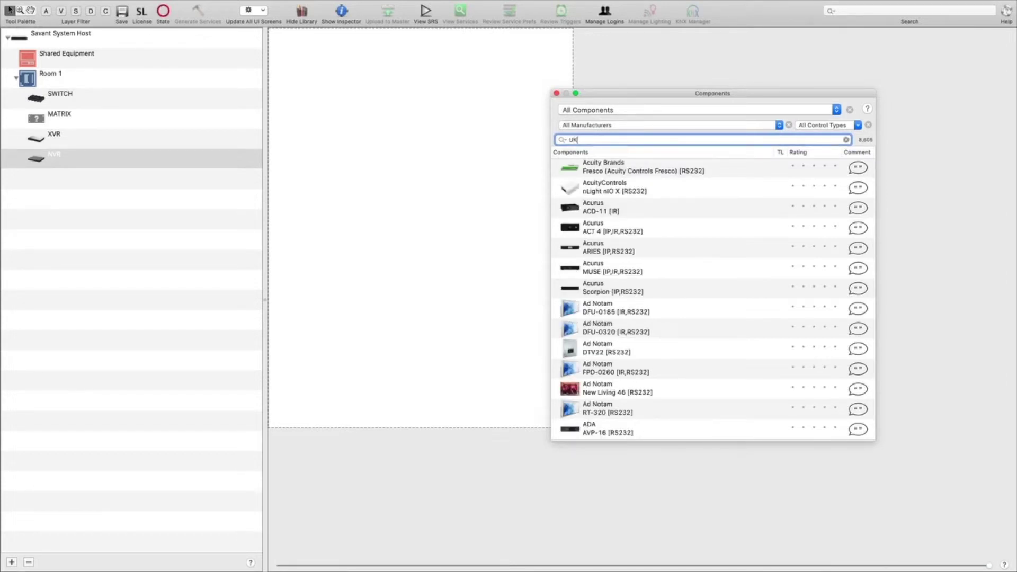
pyautogui.write('6500')
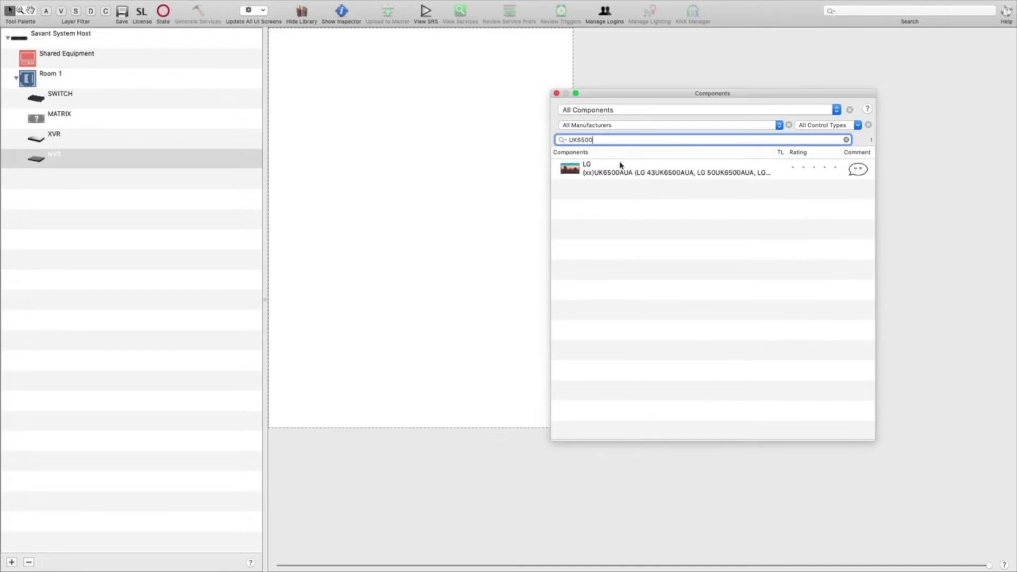
pyautogui.click(622, 171)
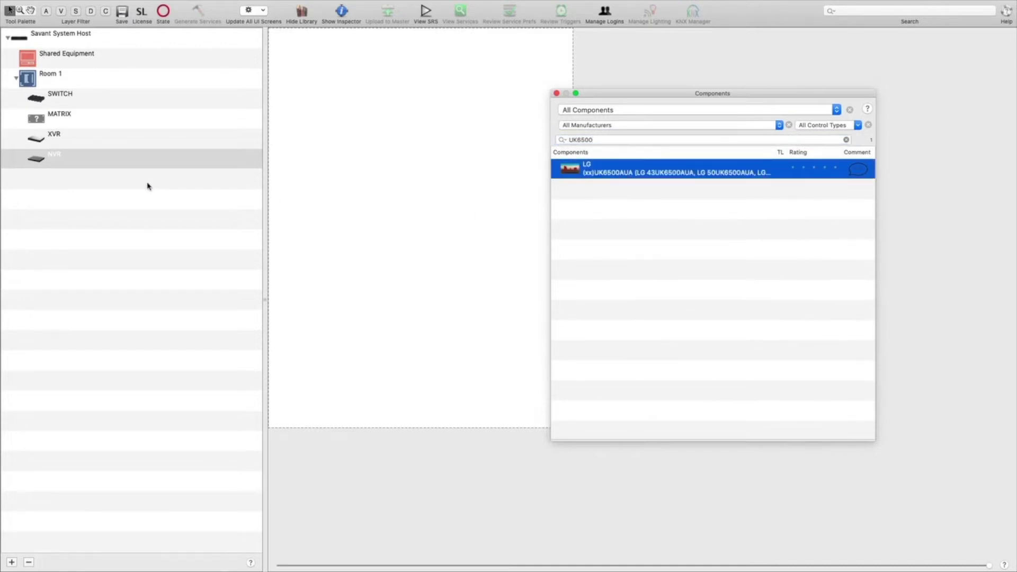
pyautogui.moveTo(611, 174); pyautogui.dragTo(149, 206)
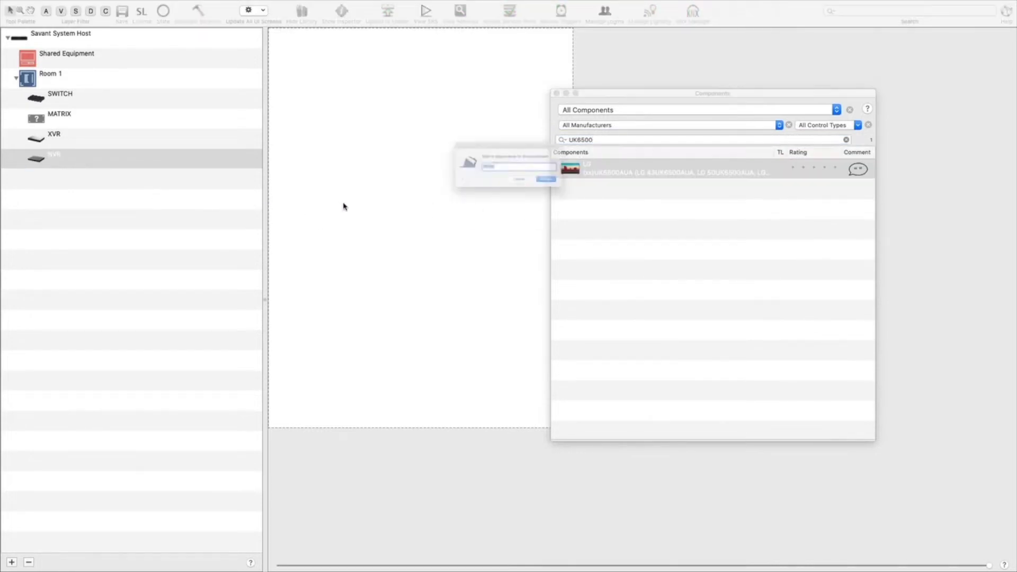
pyautogui.write('LG')
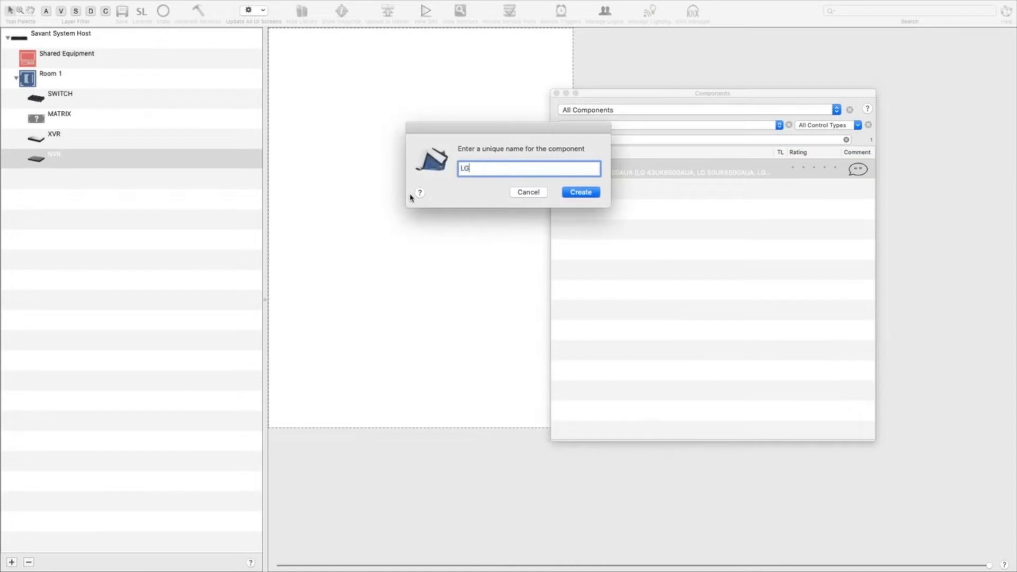
pyautogui.press('Return')
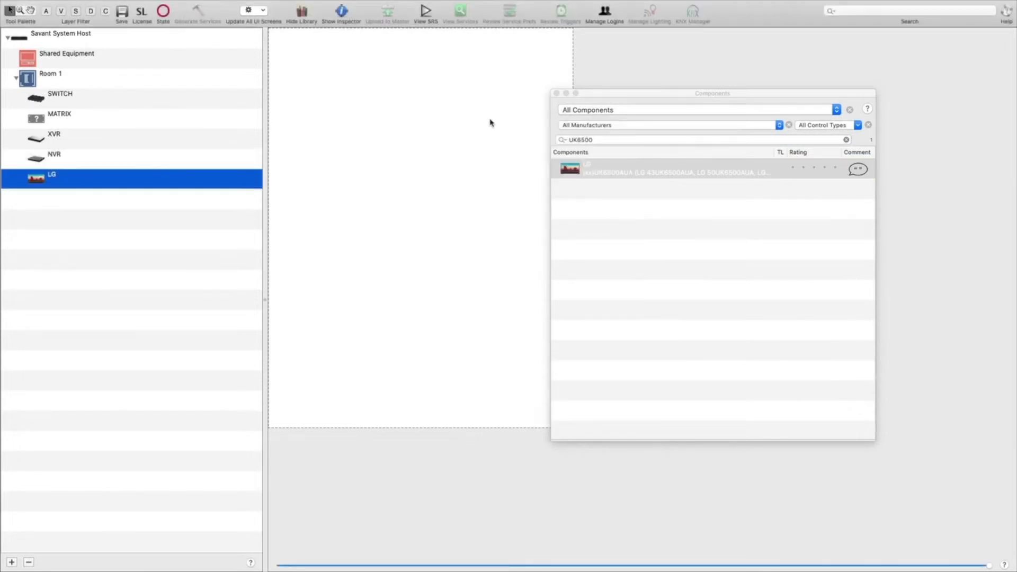
pyautogui.click(557, 93)
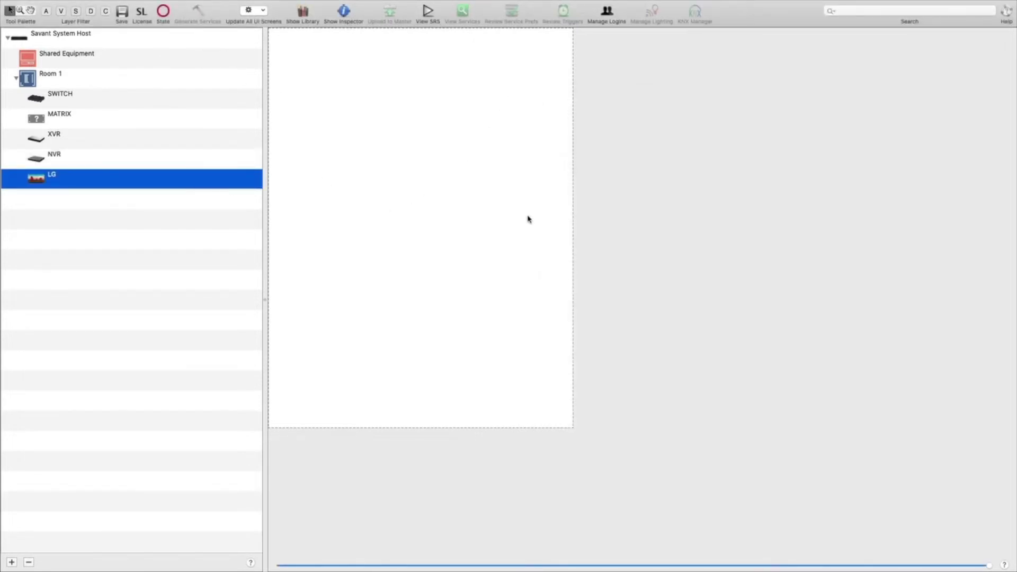
# Place the System Host and SWITCH blocks side by side on the canvas.
pyautogui.click(77, 39)
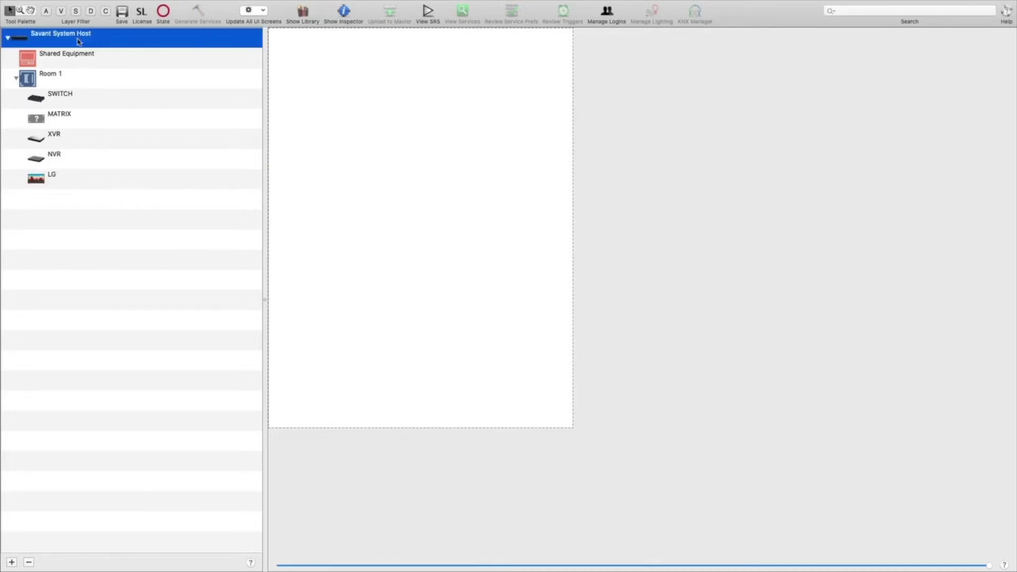
pyautogui.moveTo(82, 39); pyautogui.dragTo(294, 52)
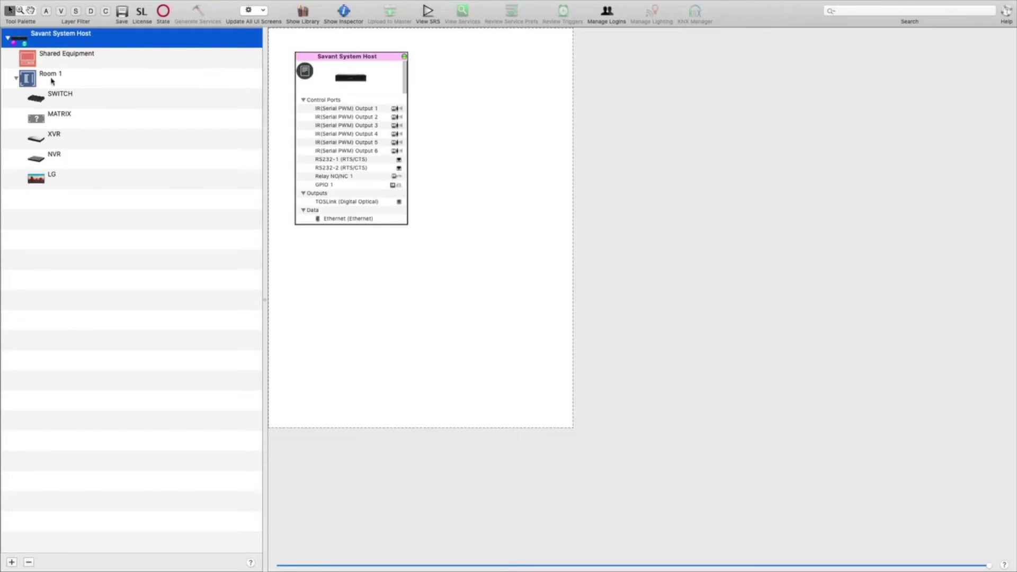
pyautogui.click(66, 98)
pyautogui.moveTo(67, 98); pyautogui.dragTo(469, 74)
pyautogui.click(516, 86)
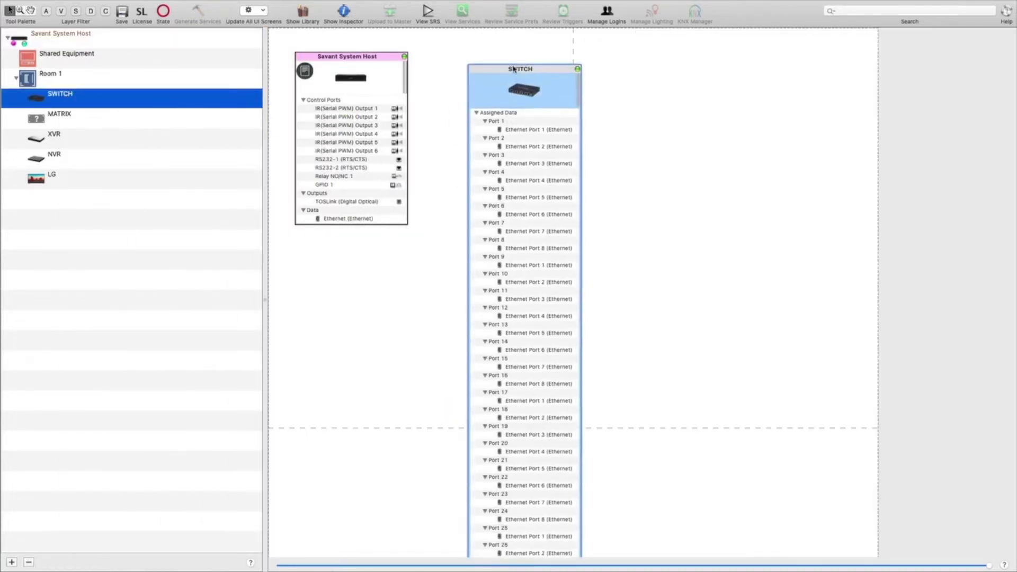
pyautogui.click(473, 100)
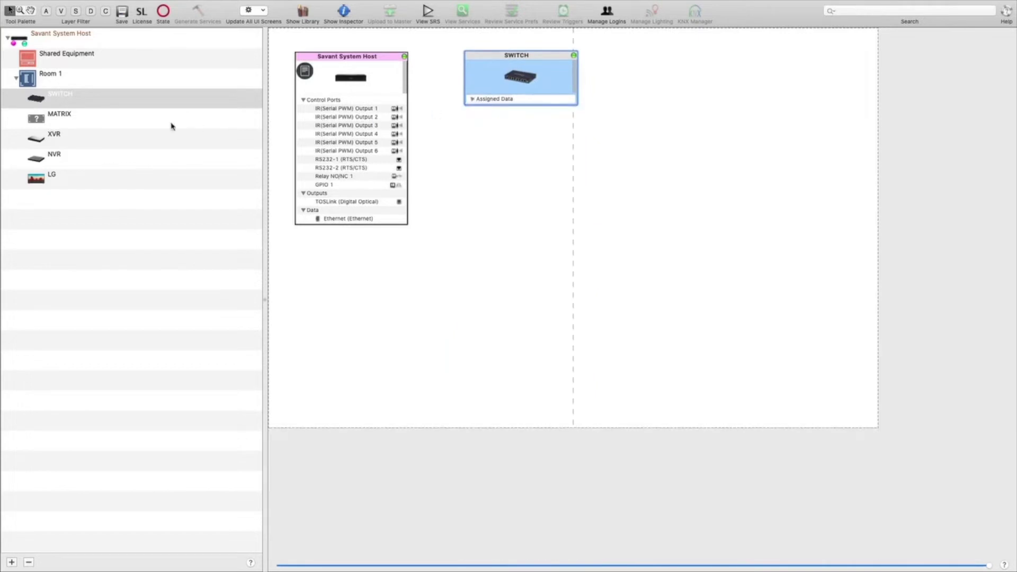
# Stack the XVR and NVR blocks below the host on the canvas.
pyautogui.click(106, 136)
pyautogui.moveTo(106, 136); pyautogui.dragTo(309, 245)
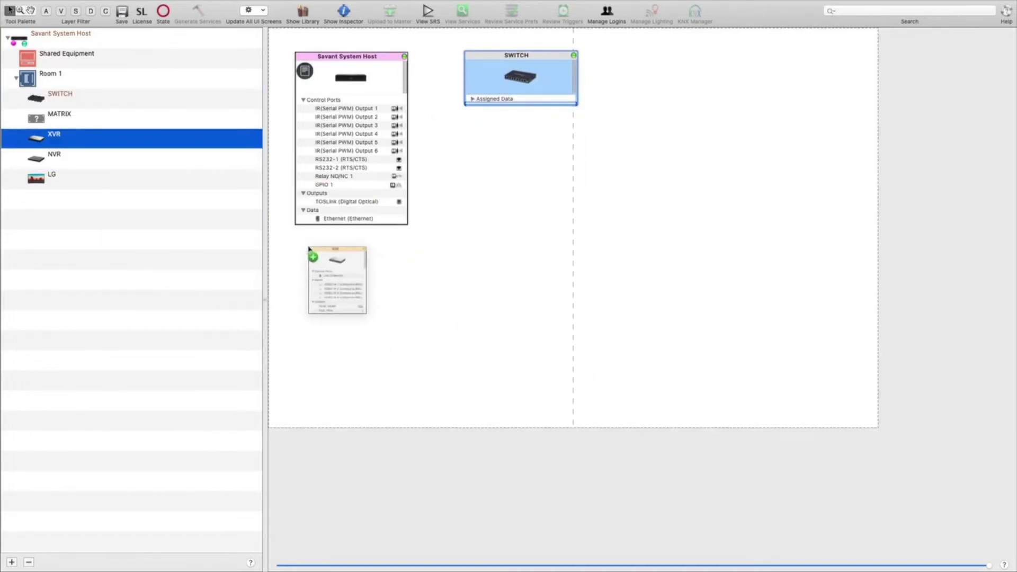
pyautogui.click(321, 249)
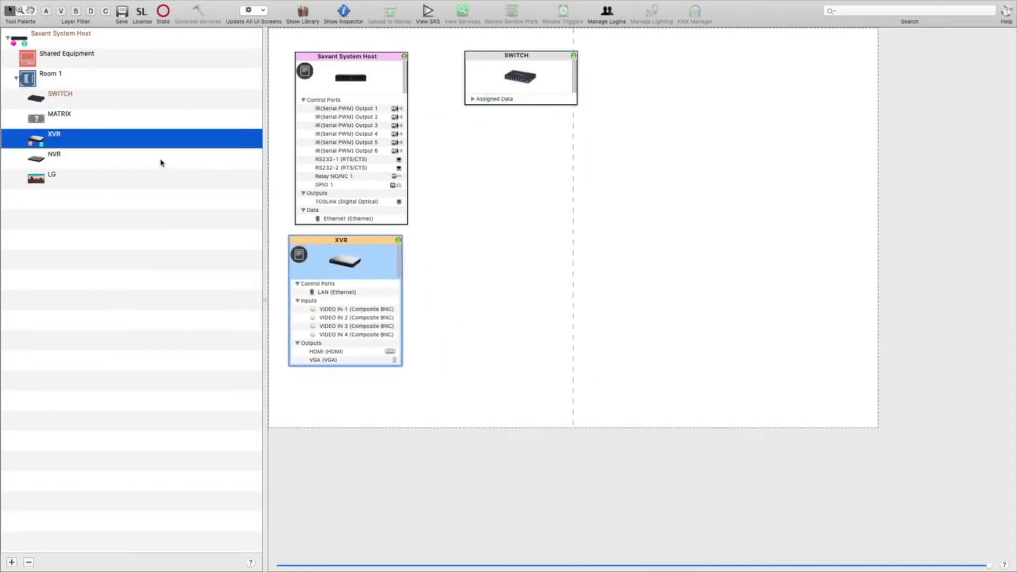
pyautogui.click(118, 161)
pyautogui.moveTo(118, 161); pyautogui.dragTo(303, 373)
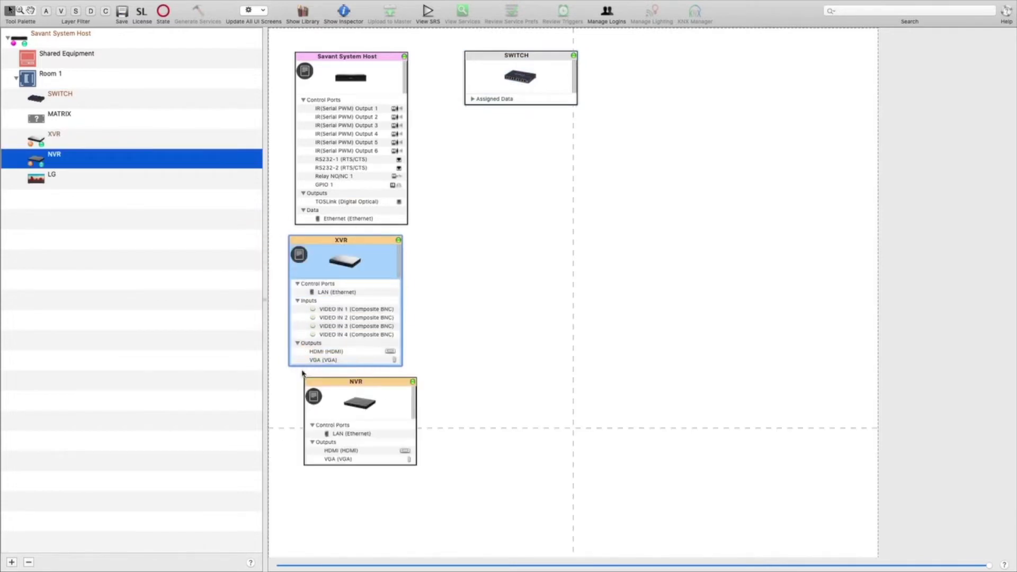
pyautogui.click(325, 383)
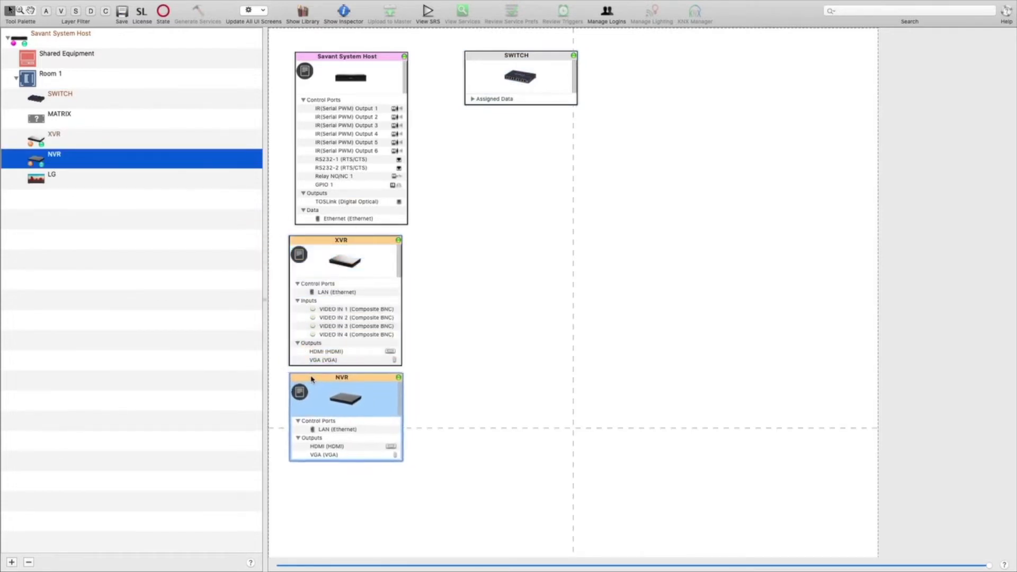
# Place the LG block and the MATRIX block at the right of the canvas.
pyautogui.click(83, 178)
pyautogui.moveTo(83, 178); pyautogui.dragTo(463, 197)
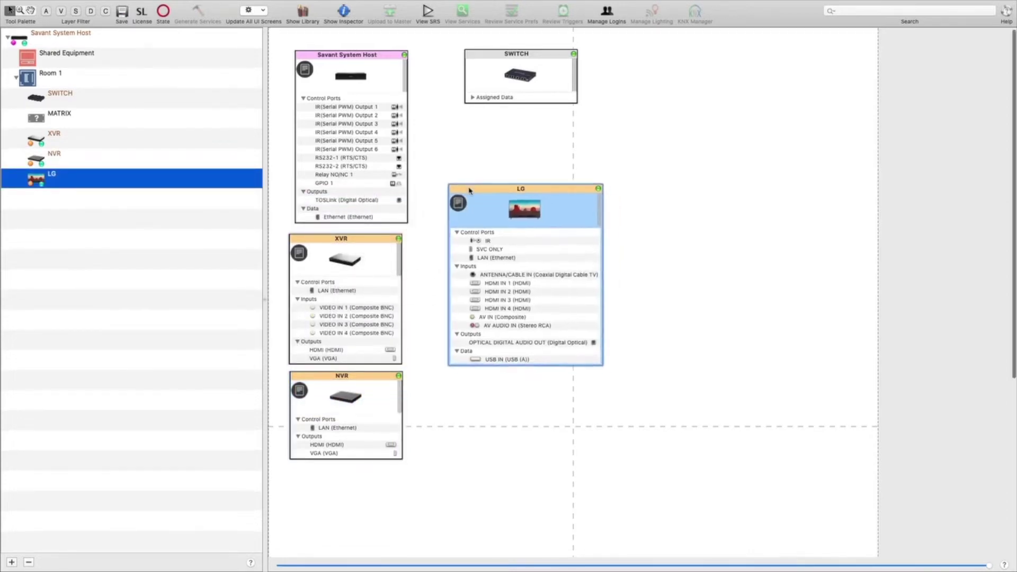
pyautogui.moveTo(61, 118); pyautogui.dragTo(668, 135)
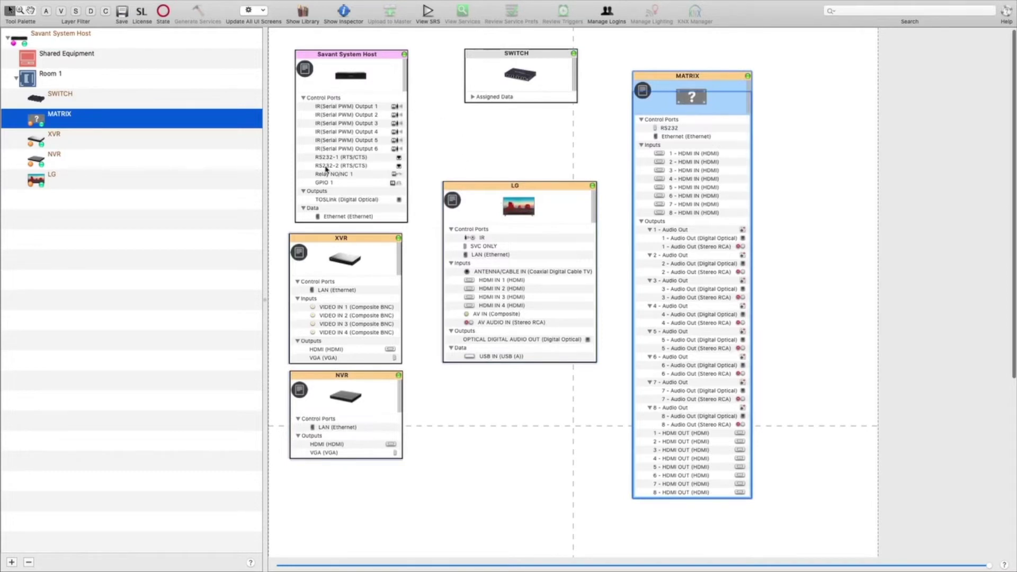
# Wire the host Ethernet to SWITCH Port 1 and the XVR LAN to a SWITCH port with its host IP.
pyautogui.rightClick(342, 217)
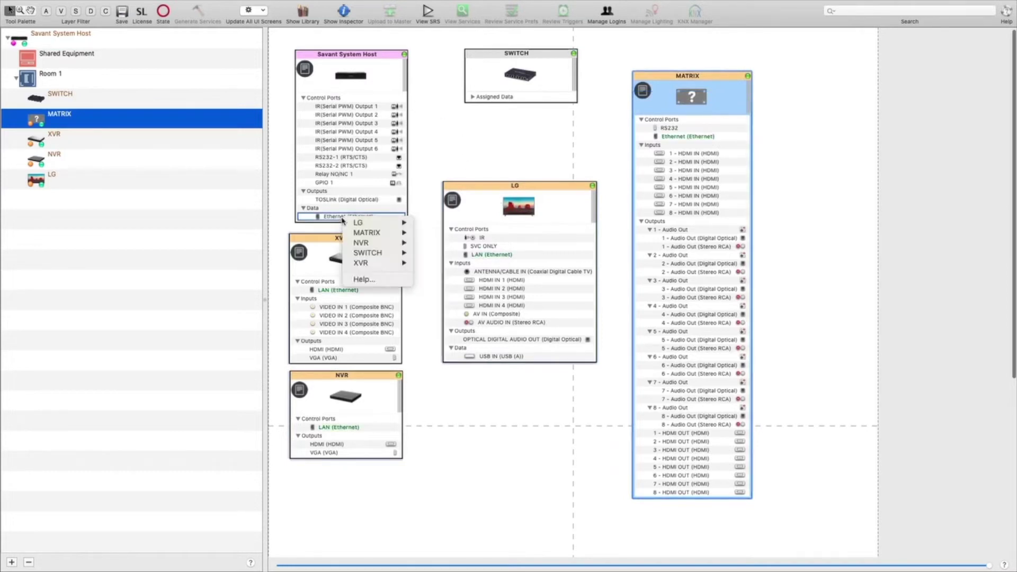
pyautogui.moveTo(353, 222)
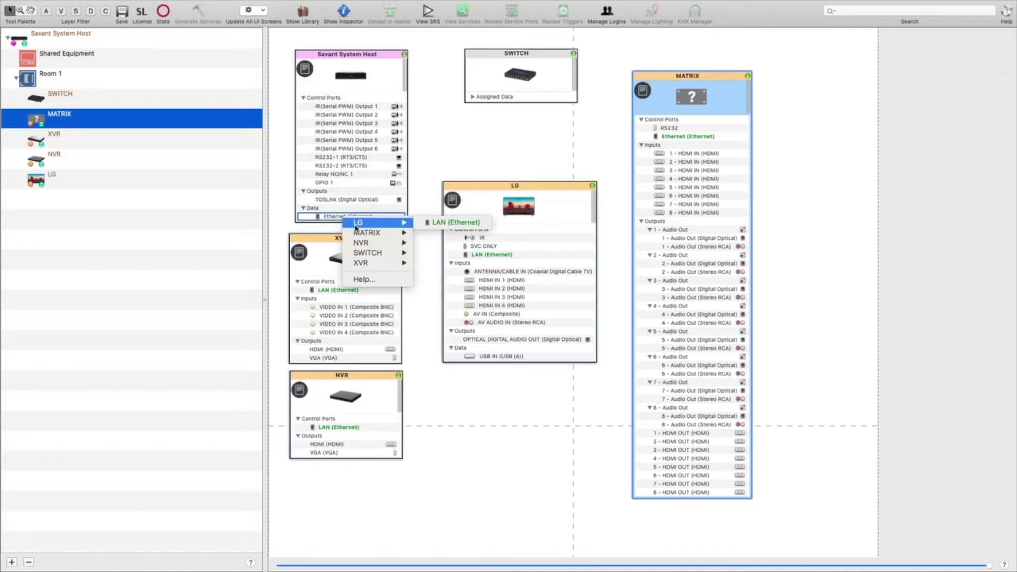
pyautogui.moveTo(365, 254)
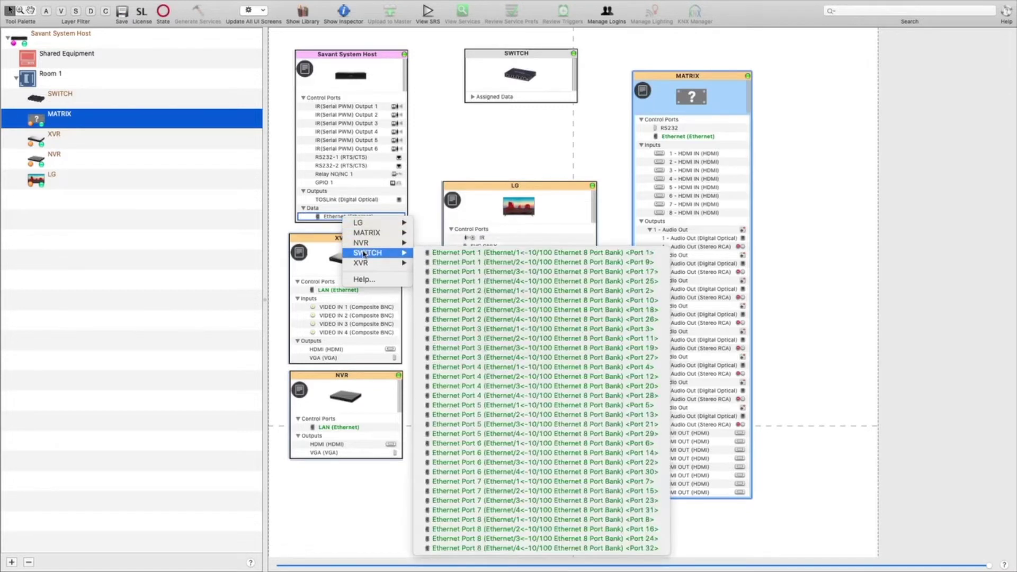
pyautogui.click(427, 254)
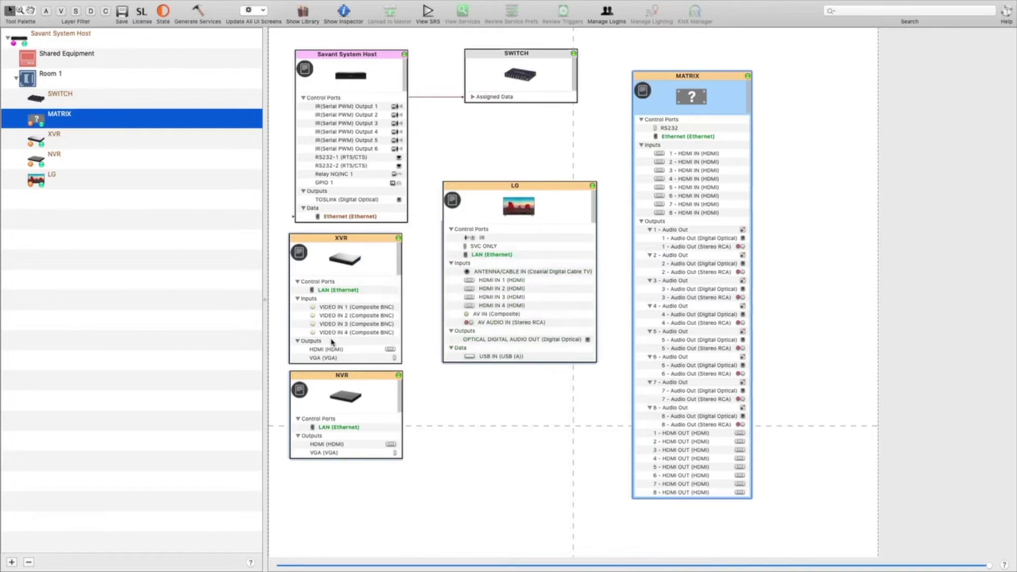
pyautogui.rightClick(331, 290)
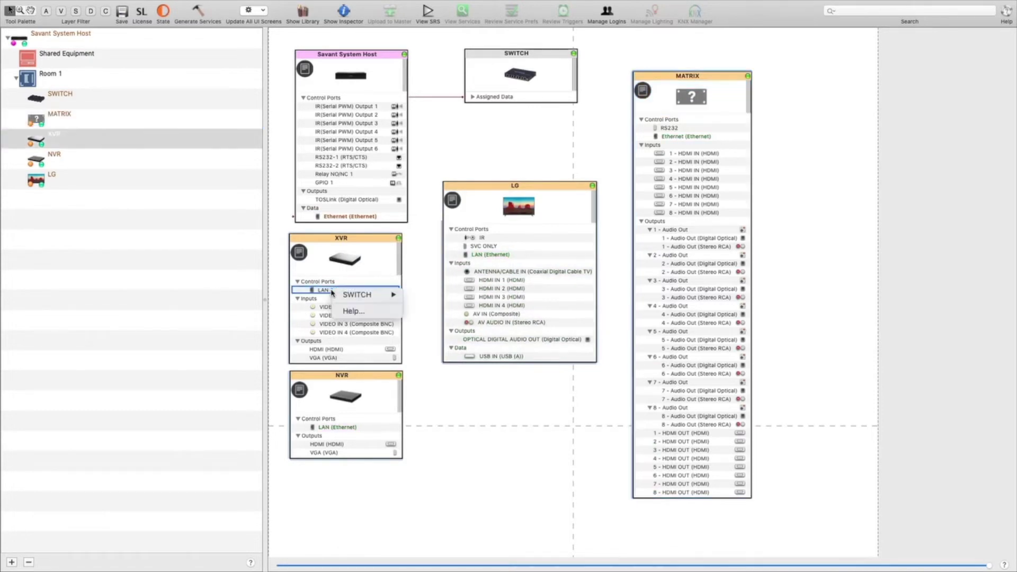
pyautogui.moveTo(350, 297)
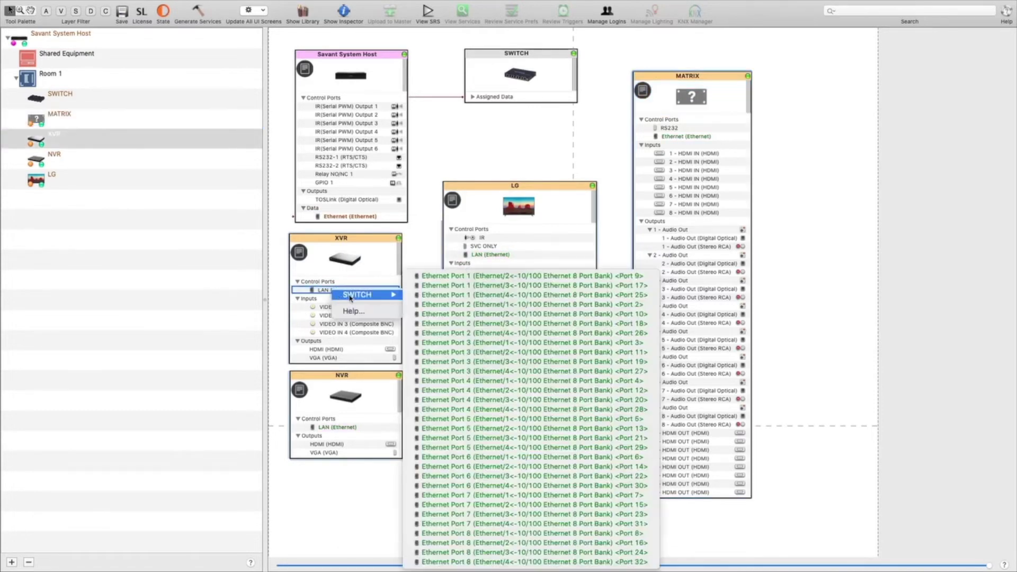
pyautogui.click(441, 306)
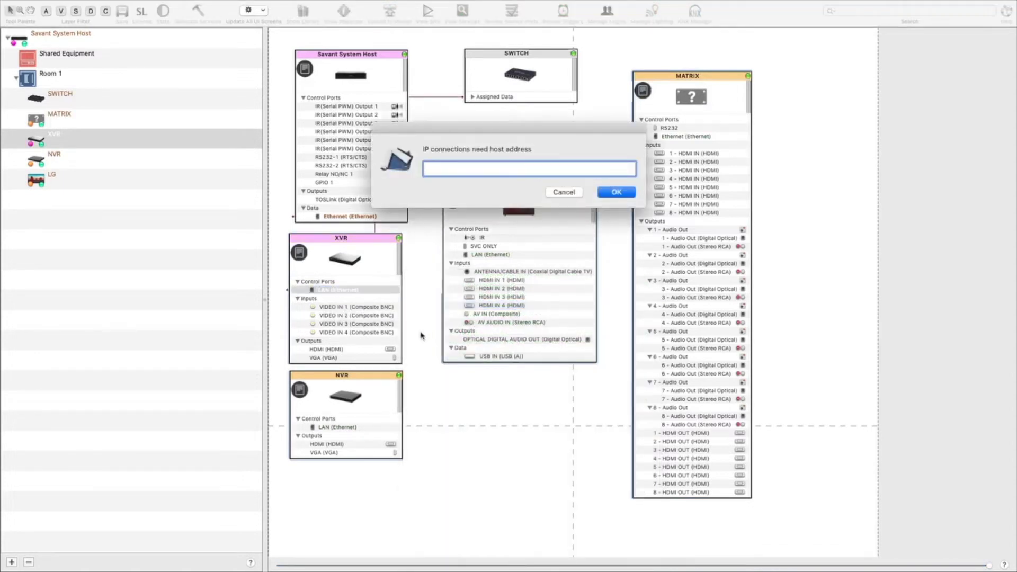
pyautogui.write('10.1.10.47')
pyautogui.press('Return')
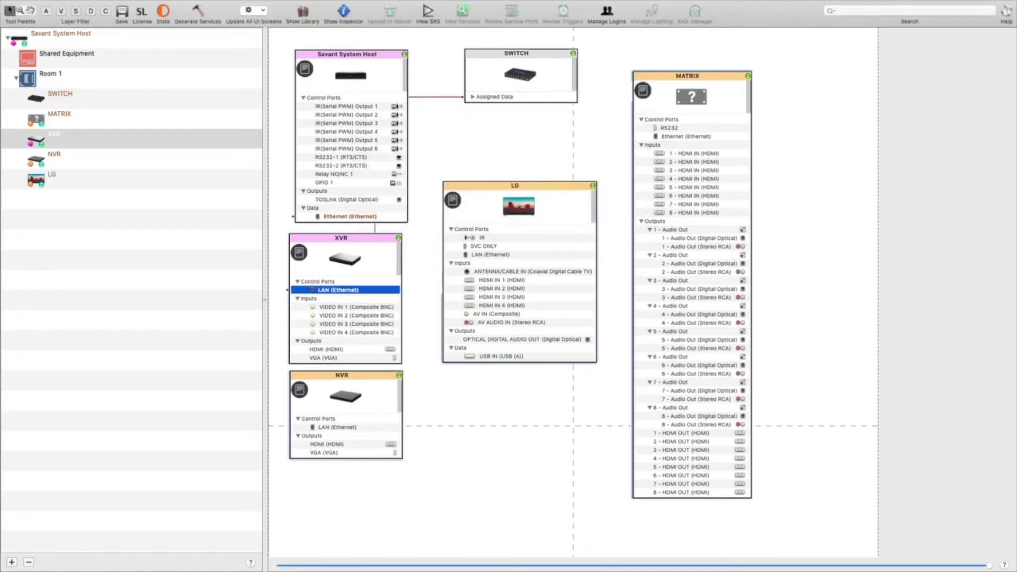
# Wire the NVR LAN to SWITCH Port 3 and MATRIX Ethernet to the switch, each with a host IP.
pyautogui.rightClick(341, 428)
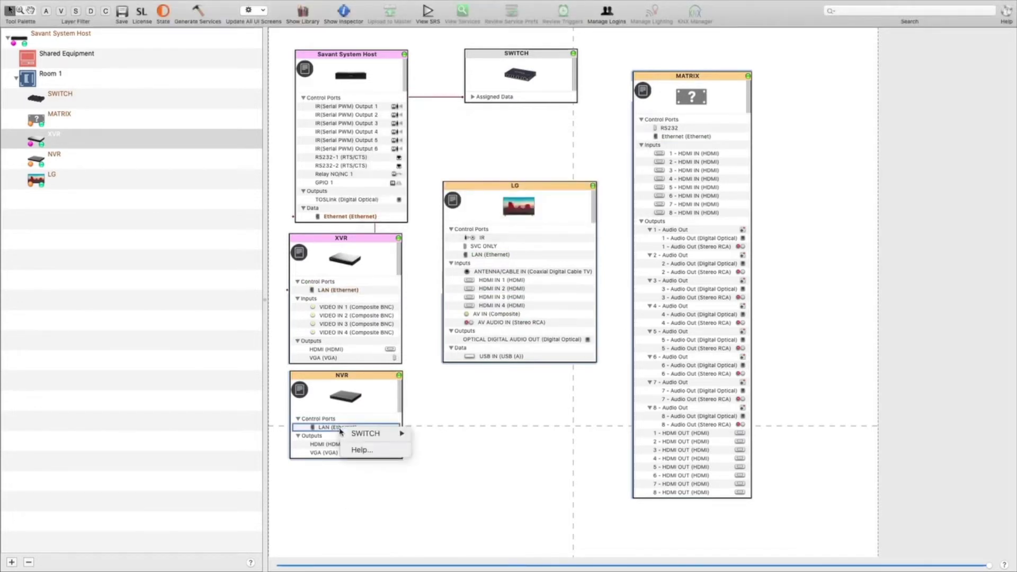
pyautogui.moveTo(356, 434)
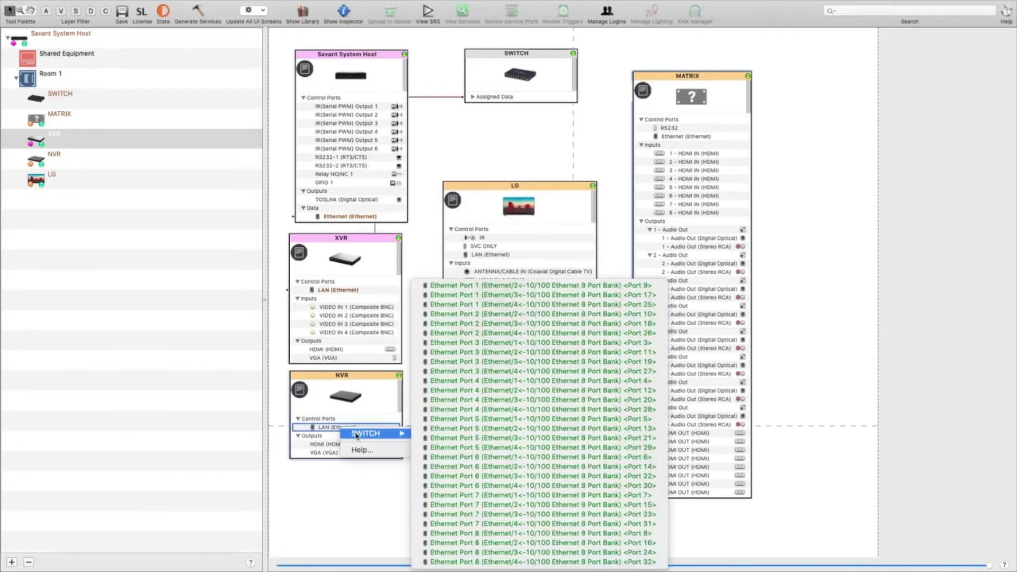
pyautogui.click(453, 348)
pyautogui.write('1')
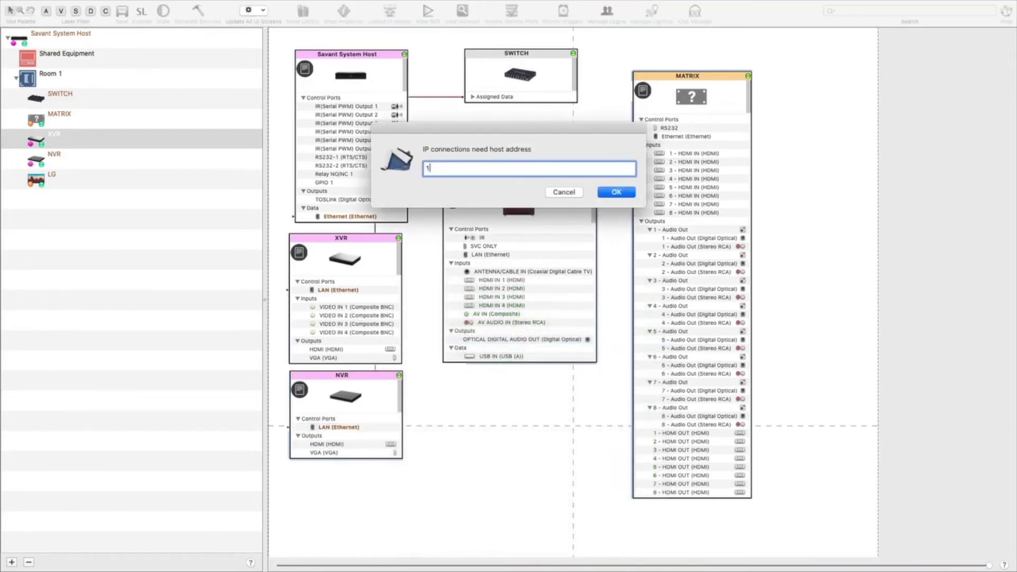
pyautogui.write('0.1.10.126')
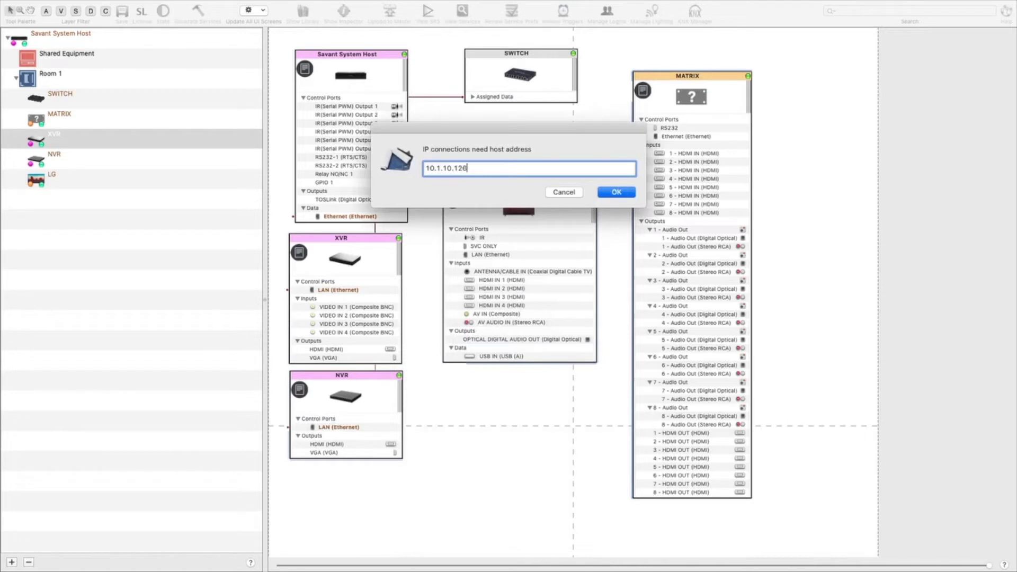
pyautogui.press('Return')
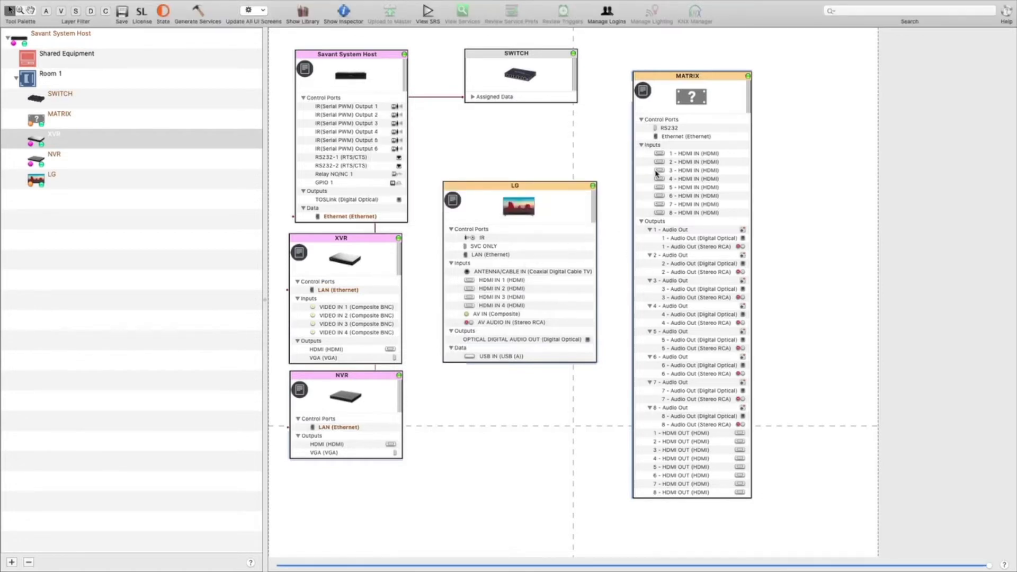
pyautogui.rightClick(676, 139)
pyautogui.moveTo(710, 142)
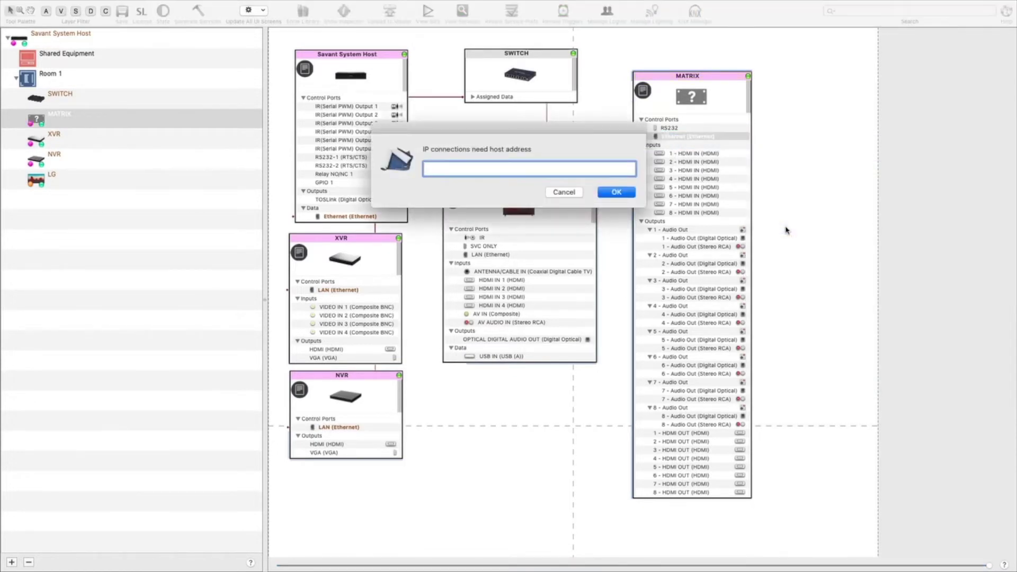
pyautogui.write('10.1.10.69')
pyautogui.press('Return')
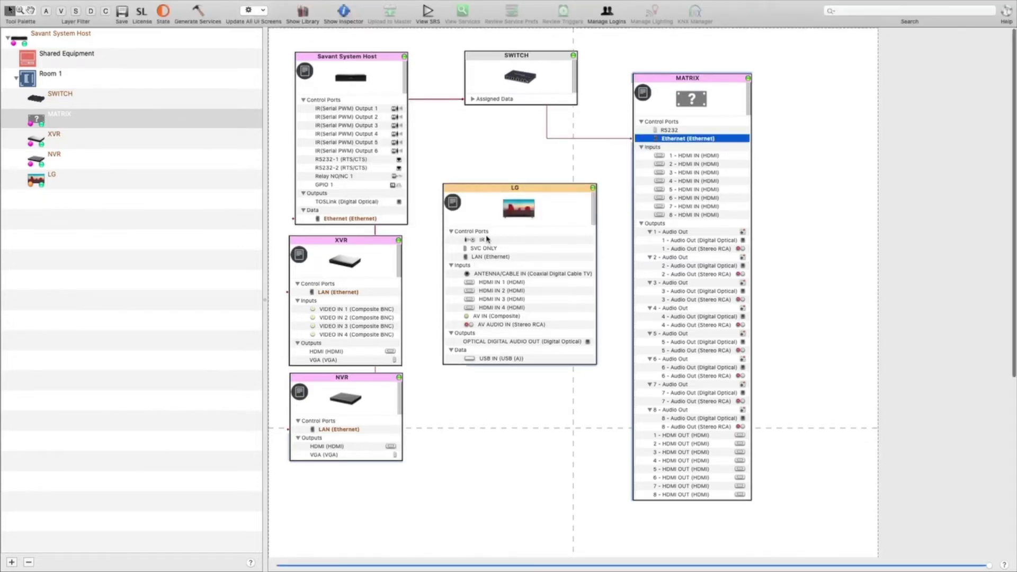
# Wire the LG LAN to SWITCH Ethernet Port 4 with host IP 10.1.10.91 and the TV's MAC address.
pyautogui.click(486, 259)
pyautogui.rightClick(486, 260)
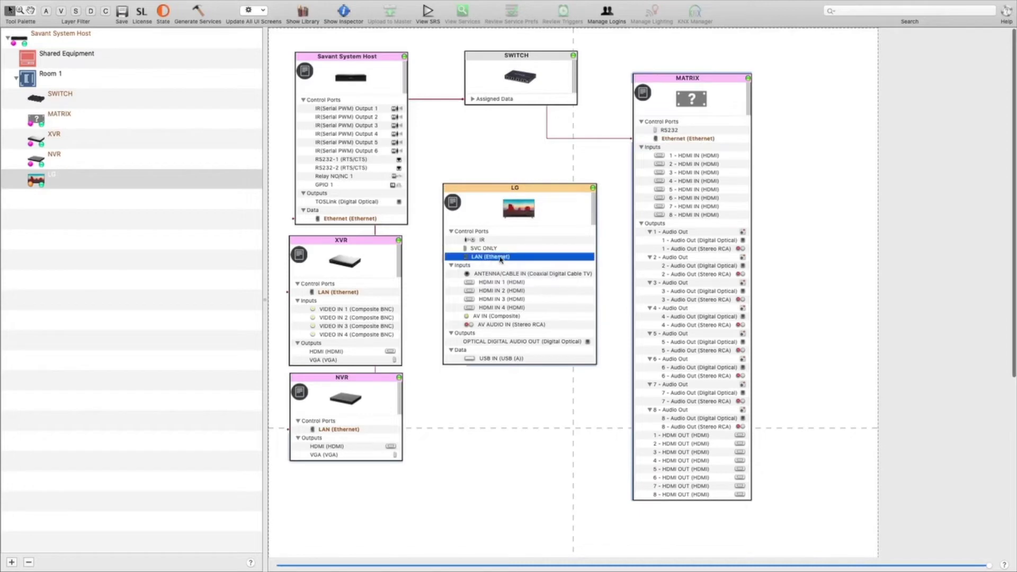
pyautogui.rightClick(500, 259)
pyautogui.moveTo(511, 262)
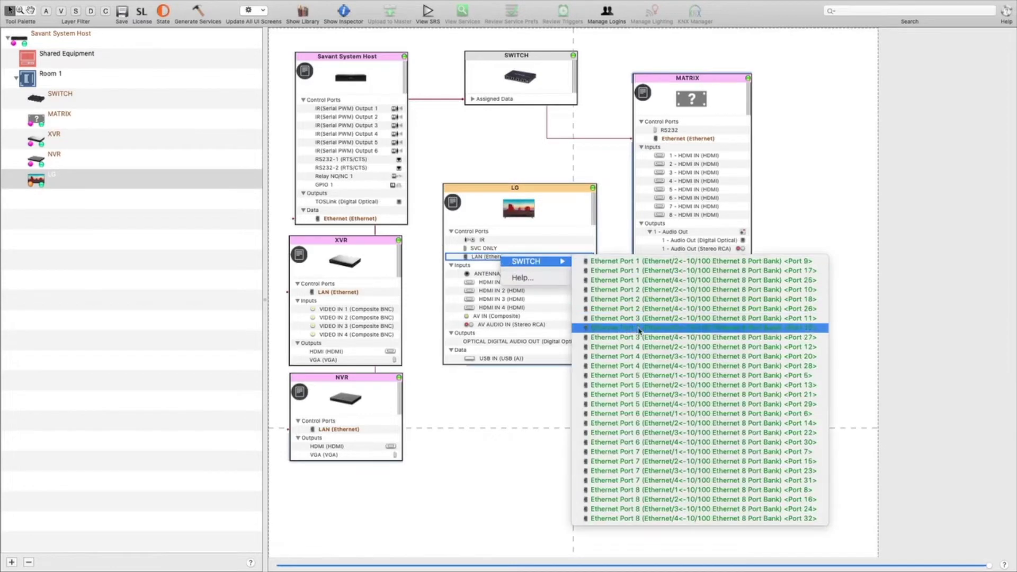
pyautogui.click(645, 368)
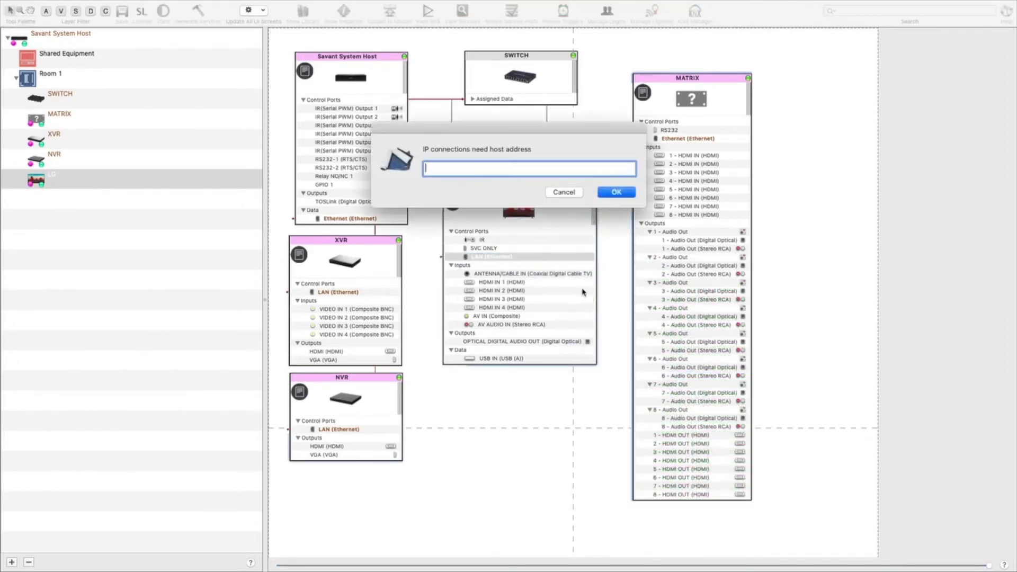
pyautogui.write('10.1.10.91')
pyautogui.press('Return')
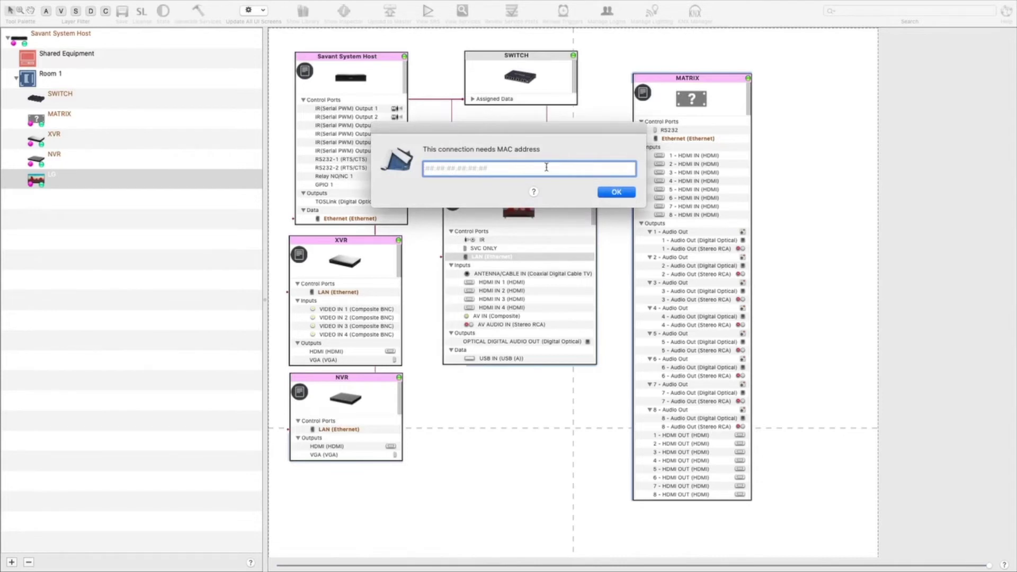
pyautogui.write('A8:23')
pyautogui.write(':FE:2F:84:2C')
pyautogui.press('Return')
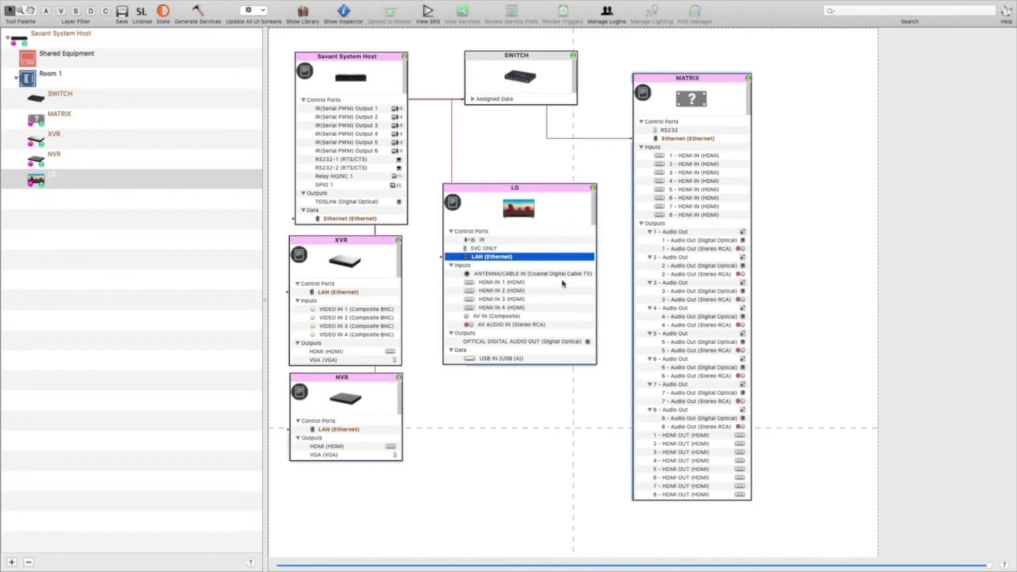
# Route the XVR HDMI output into MATRIX input 2 and the NVR HDMI output into MATRIX input 1.
pyautogui.click(333, 352)
pyautogui.rightClick(333, 351)
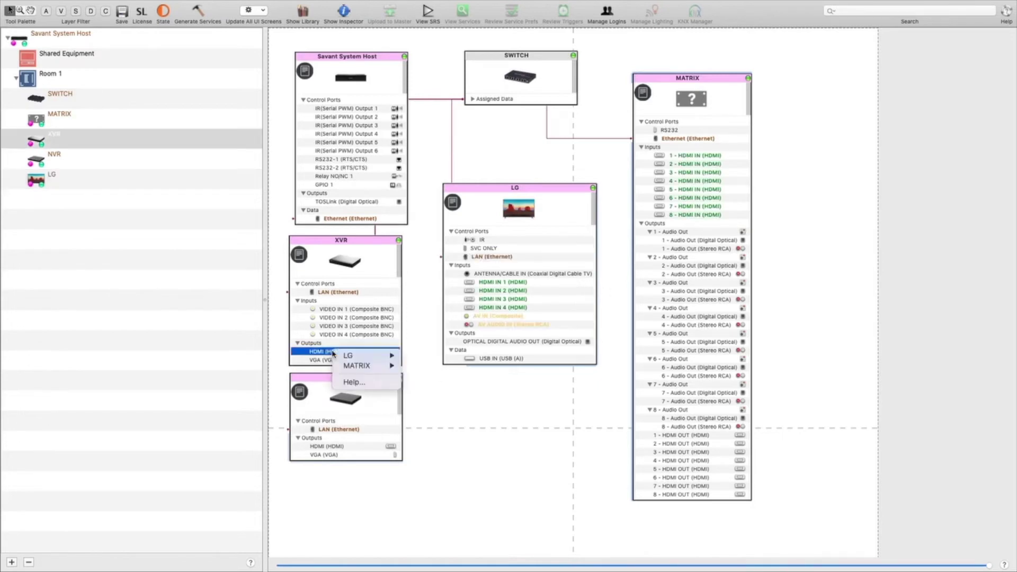
pyautogui.moveTo(346, 360)
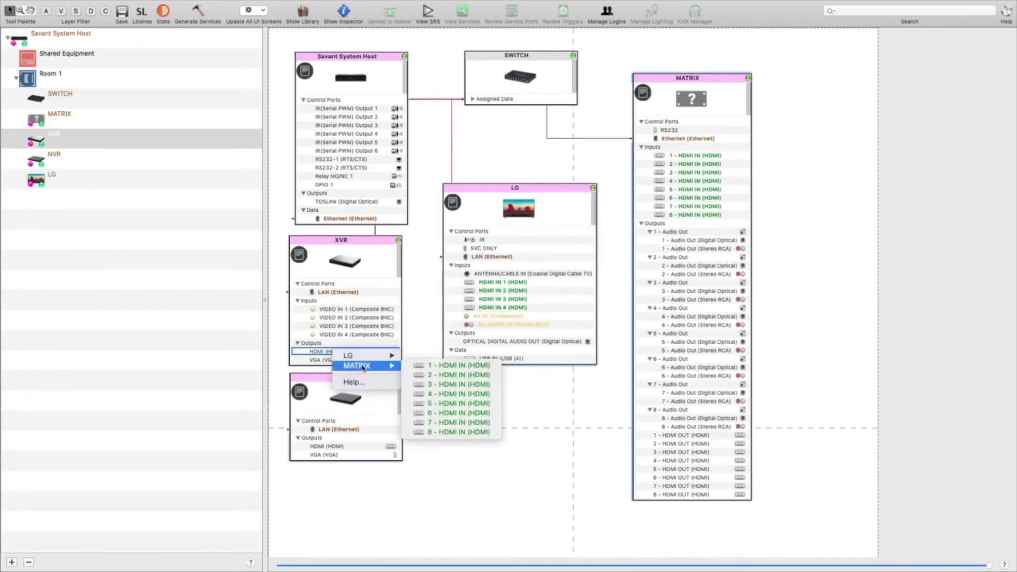
pyautogui.click(445, 381)
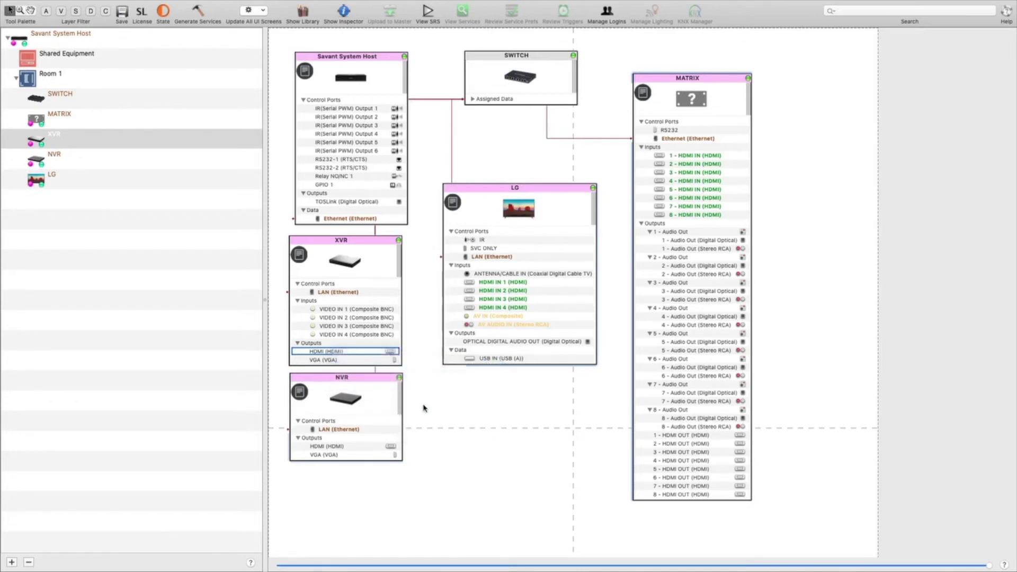
pyautogui.click(353, 454)
pyautogui.rightClick(355, 447)
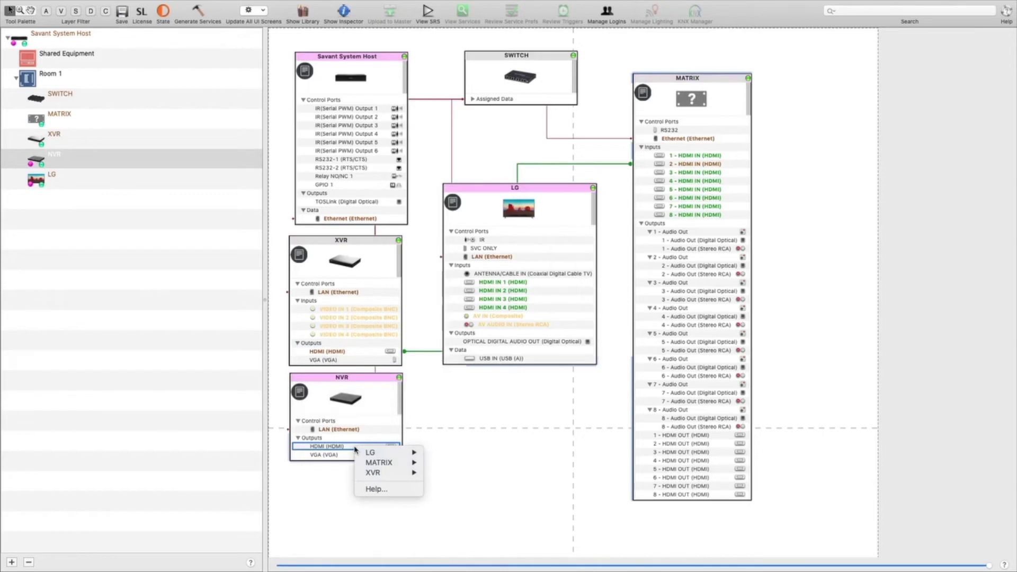
pyautogui.moveTo(365, 451)
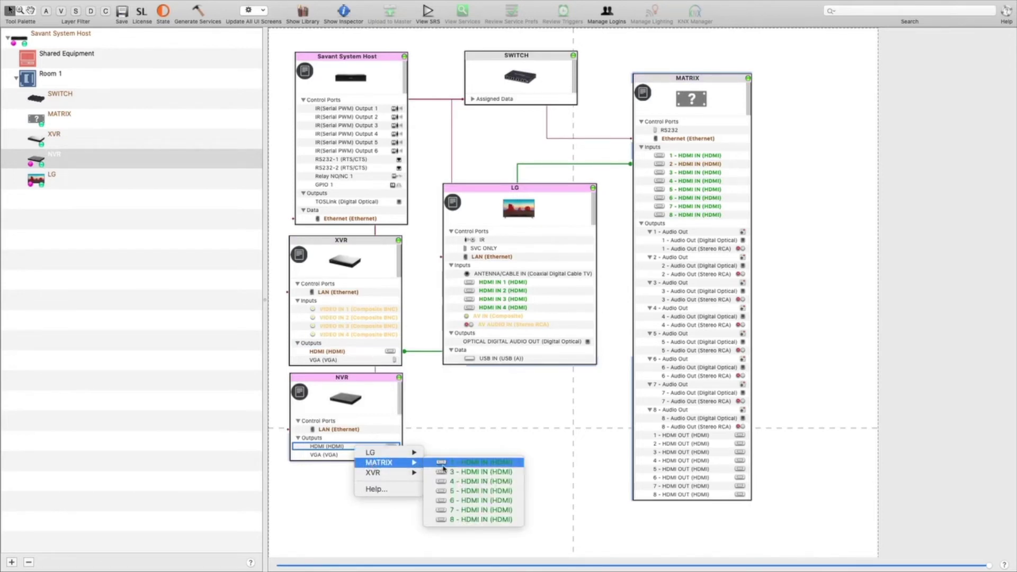
pyautogui.click(436, 465)
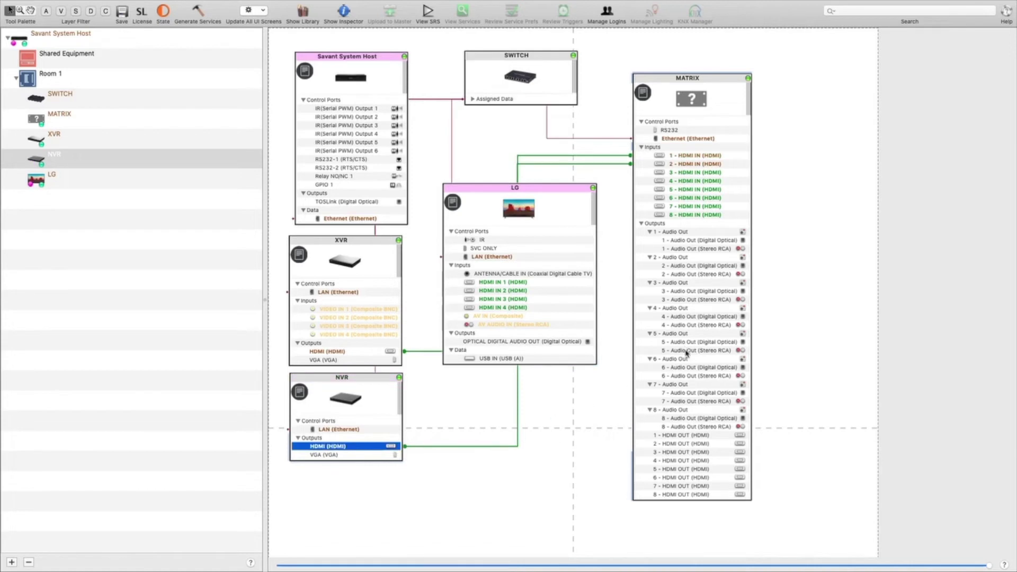
# Connect MATRIX HDMI OUT 1 to LG HDMI IN 1 and generate the services.
pyautogui.click(690, 435)
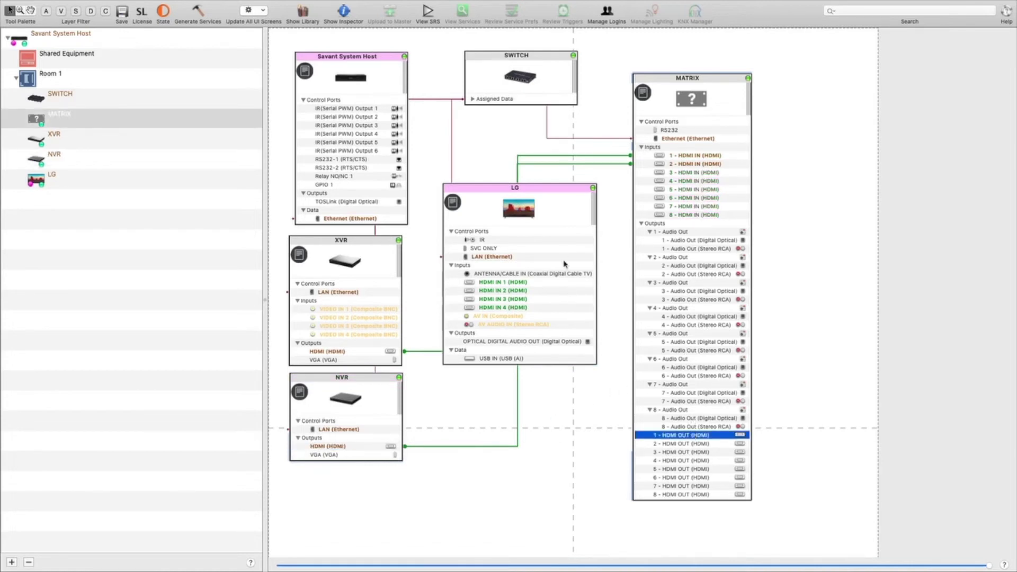
pyautogui.click(678, 437)
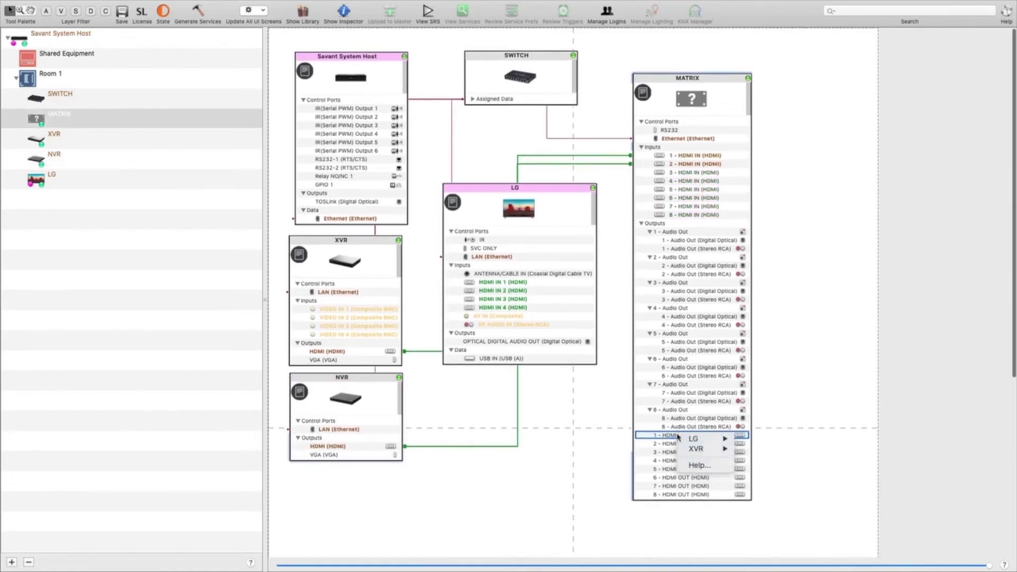
pyautogui.moveTo(725, 443)
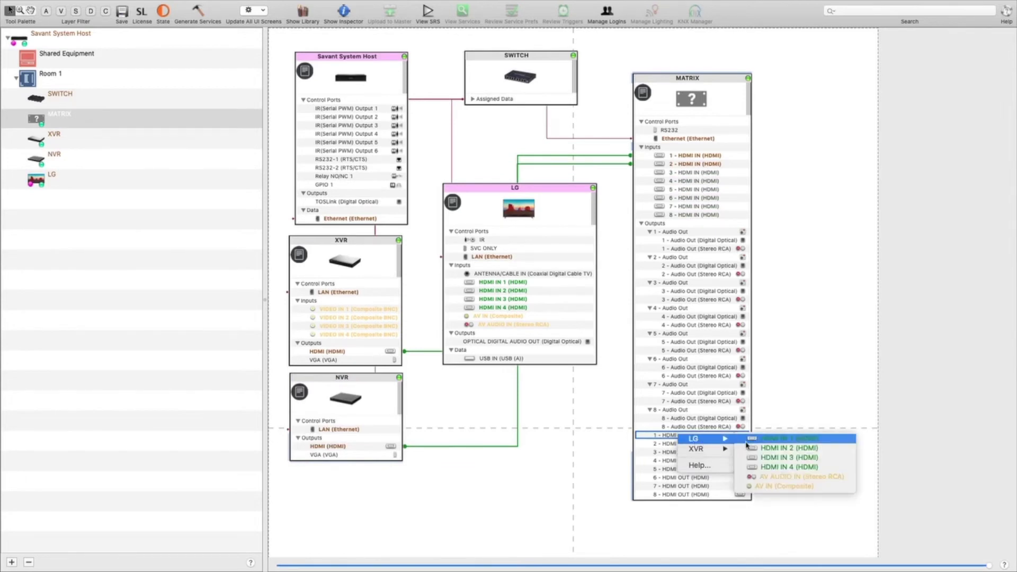
pyautogui.click(787, 439)
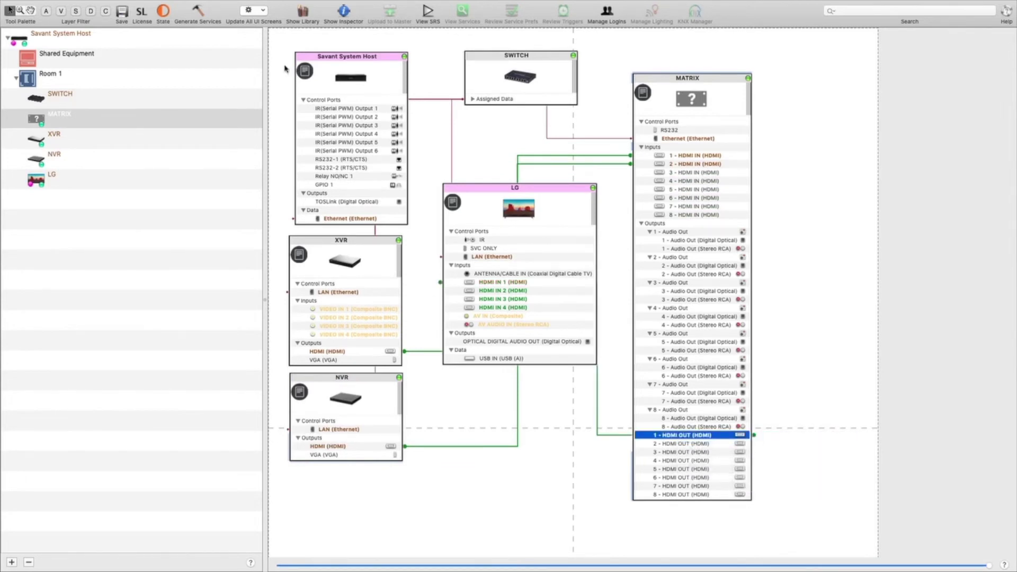
pyautogui.click(199, 11)
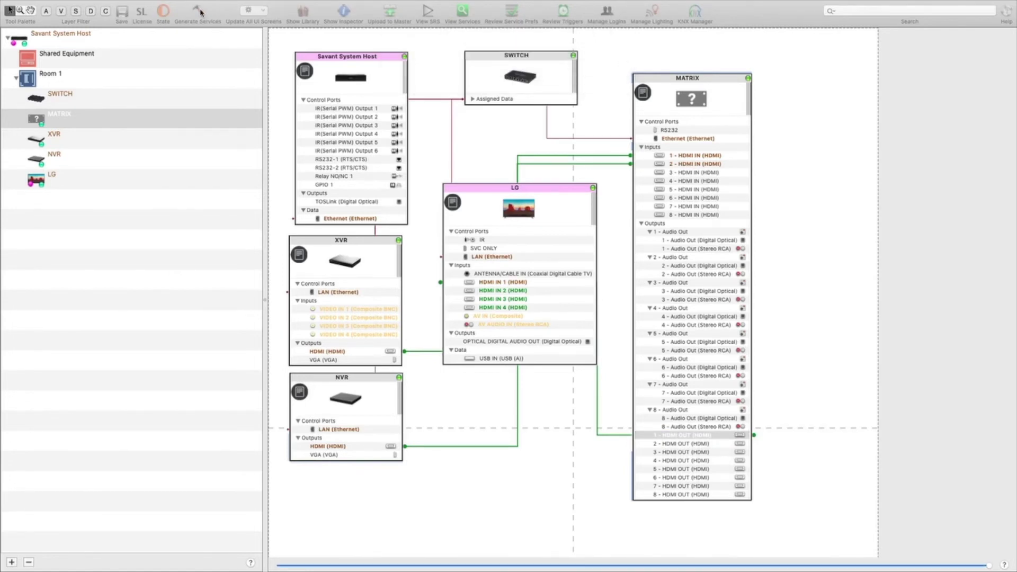
# Dismiss the services windows and save the H8X8H2 configuration for uploading to the host.
pyautogui.click(732, 279)
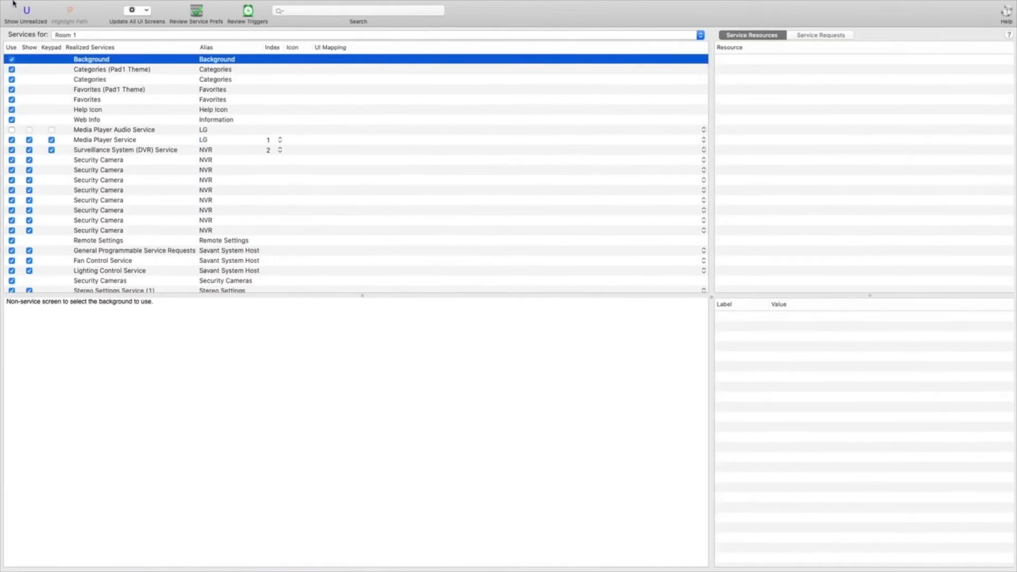
pyautogui.click(7, 18)
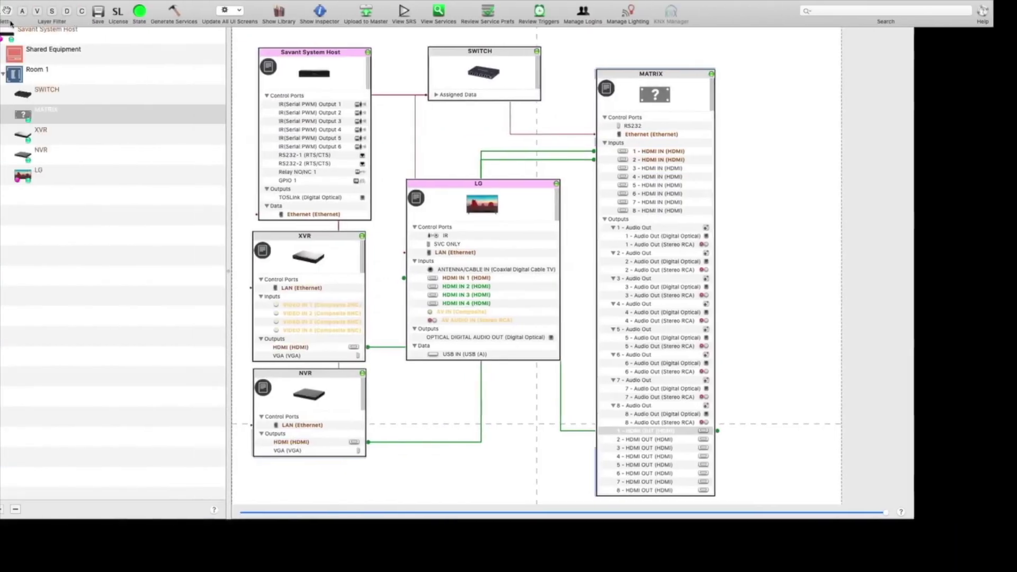
pyautogui.click(389, 13)
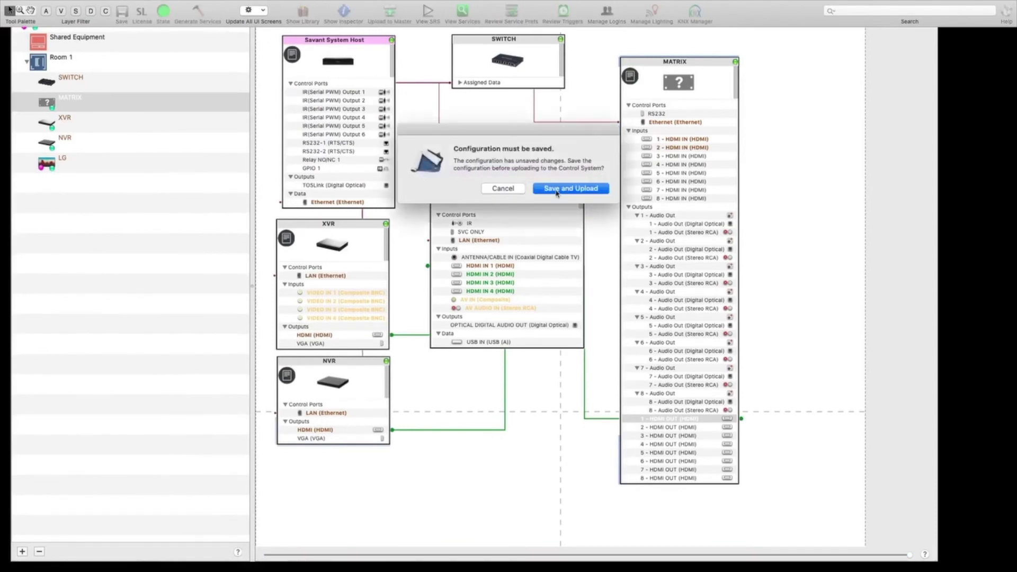
pyautogui.click(556, 191)
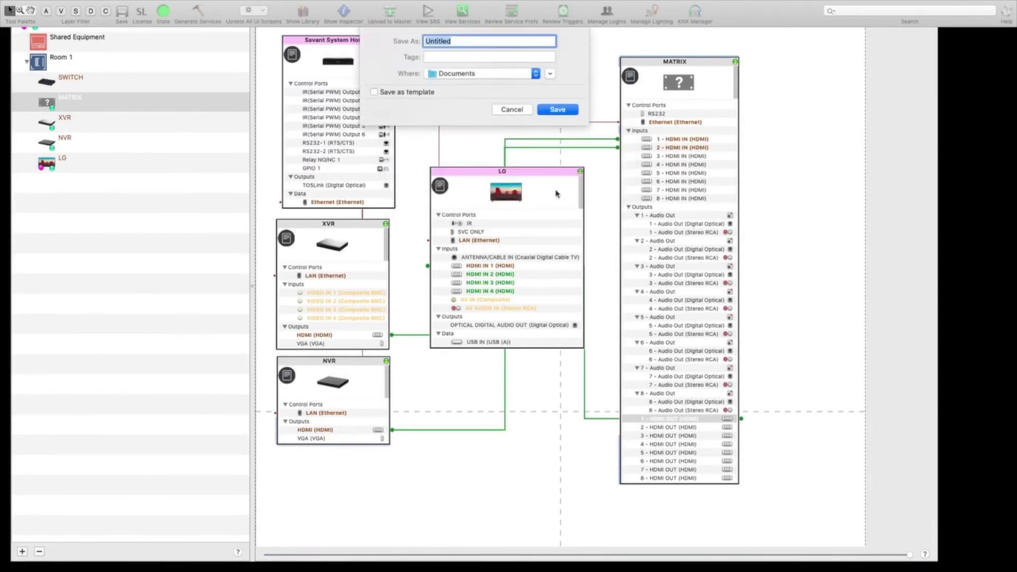
pyautogui.write('H8X8H2')
pyautogui.press('Return')
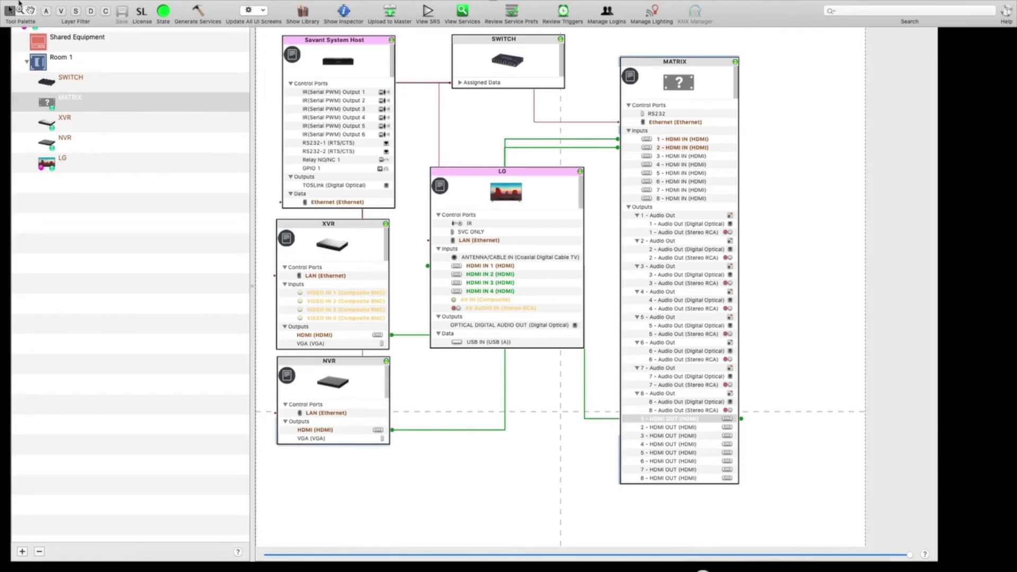
pyautogui.click(28, 18)
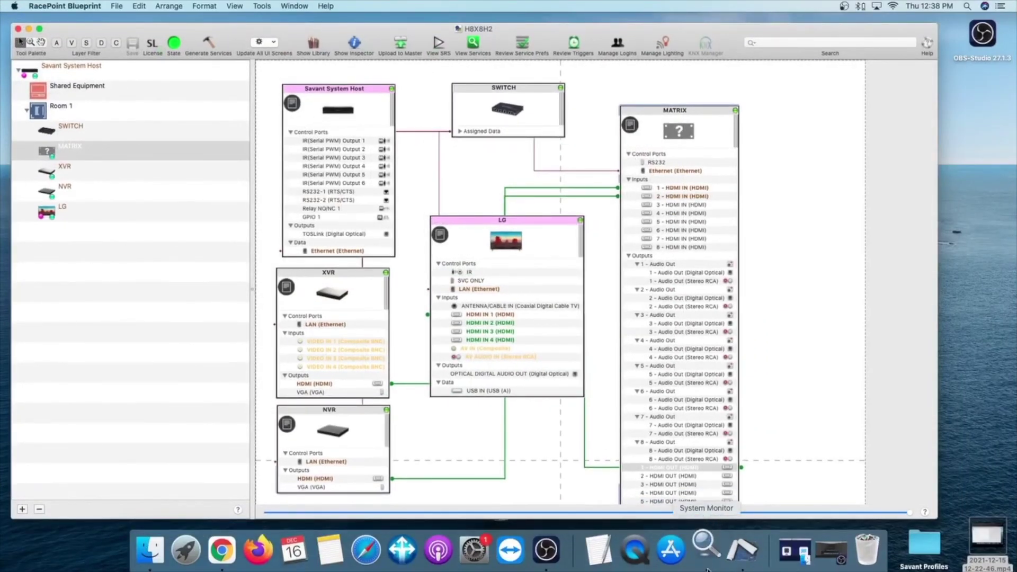
# Open Savant System Monitor and upload H8X8H2.rpmConfig to the Savant System Host.
pyautogui.click(708, 551)
pyautogui.click(602, 223)
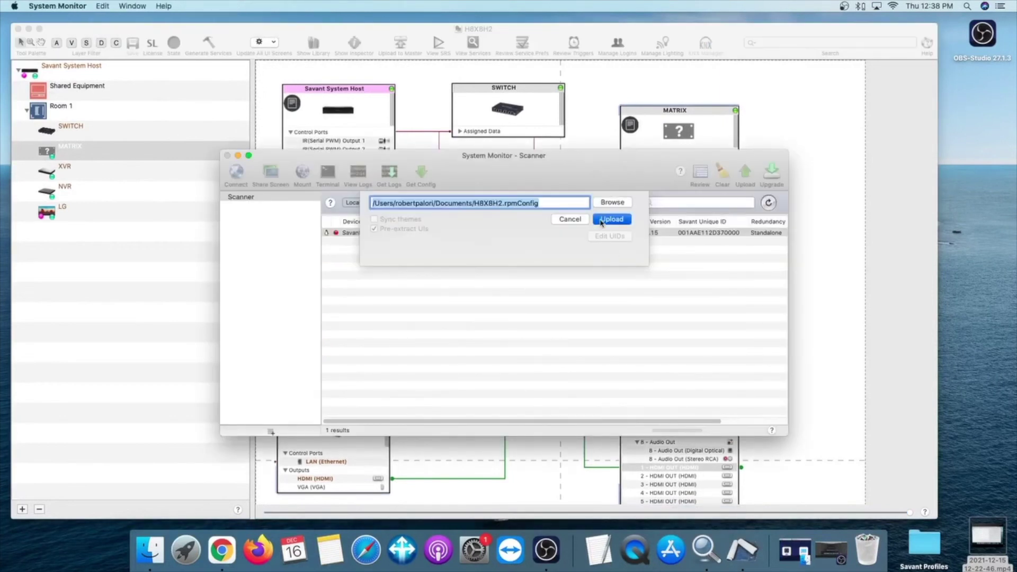